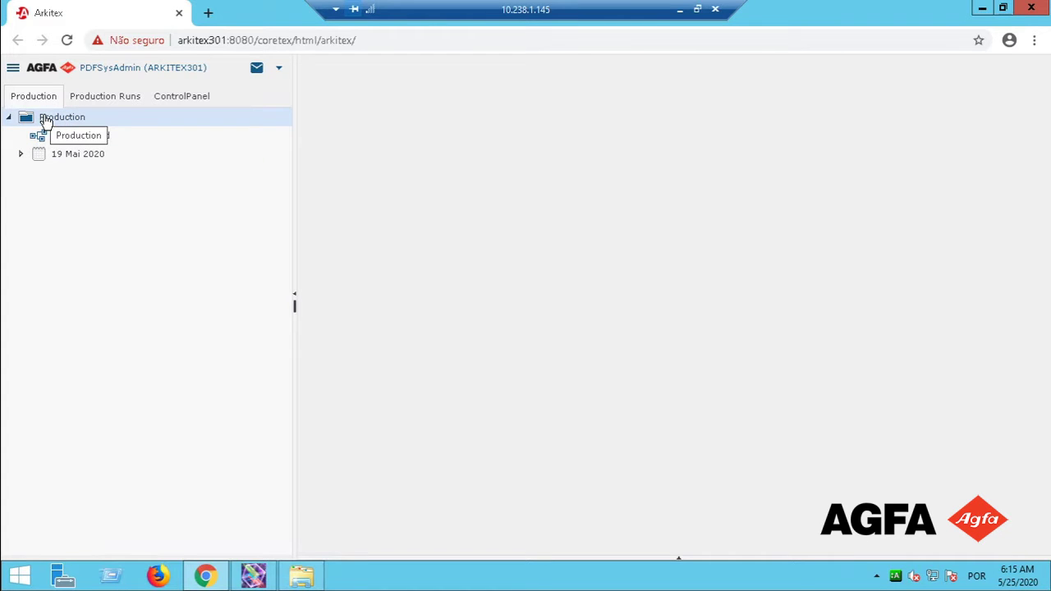
# Open Configuração Grupos de Segurança from the Production node's context menu.
pyautogui.rightClick(45, 120)
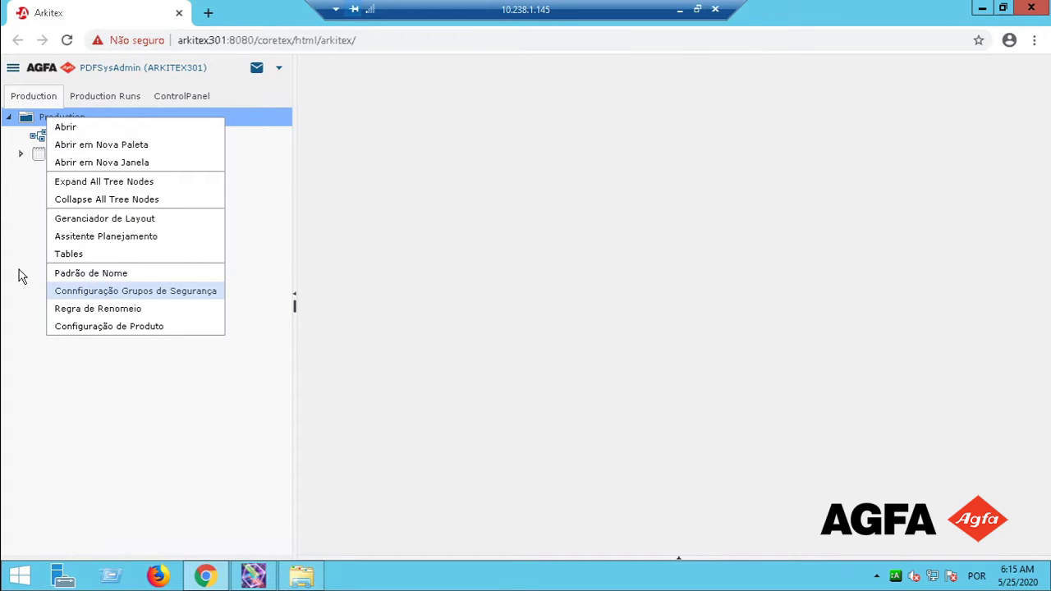
pyautogui.click(35, 305)
pyautogui.rightClick(87, 122)
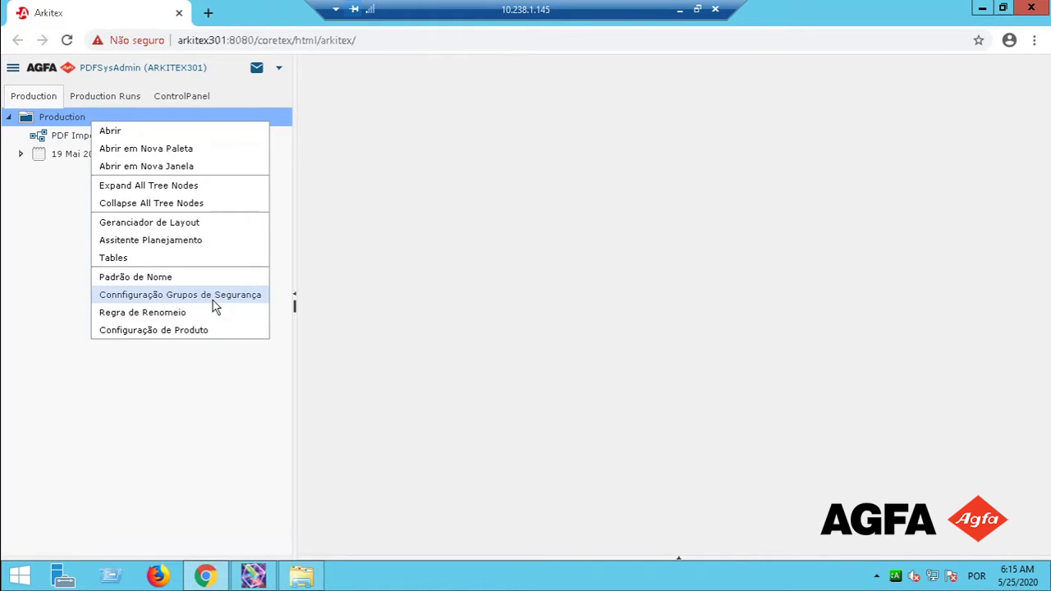
pyautogui.click(213, 299)
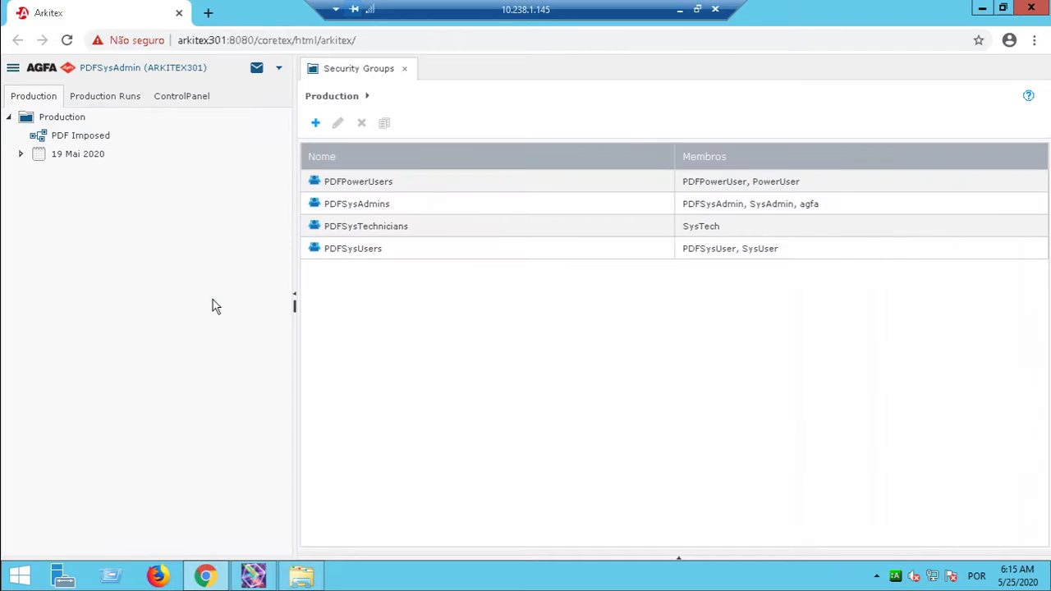
pyautogui.click(1037, 429)
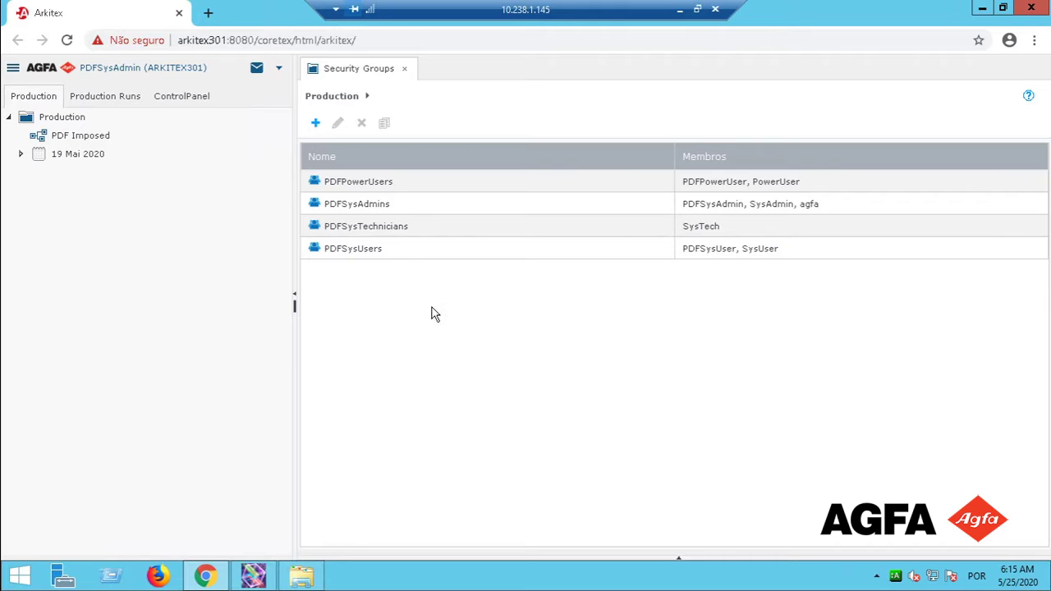
# Review the PDFPowerUsers, PDFSysAdmins and PDFSysUsers security groups, ending on PDFSysUsers.
pyautogui.click(356, 183)
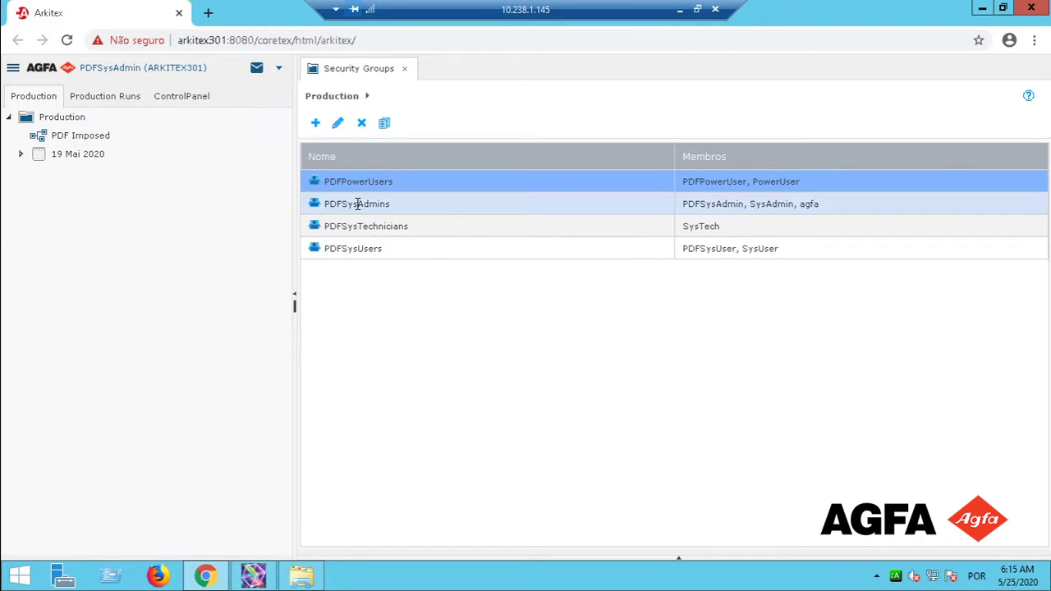
pyautogui.click(356, 204)
pyautogui.click(360, 249)
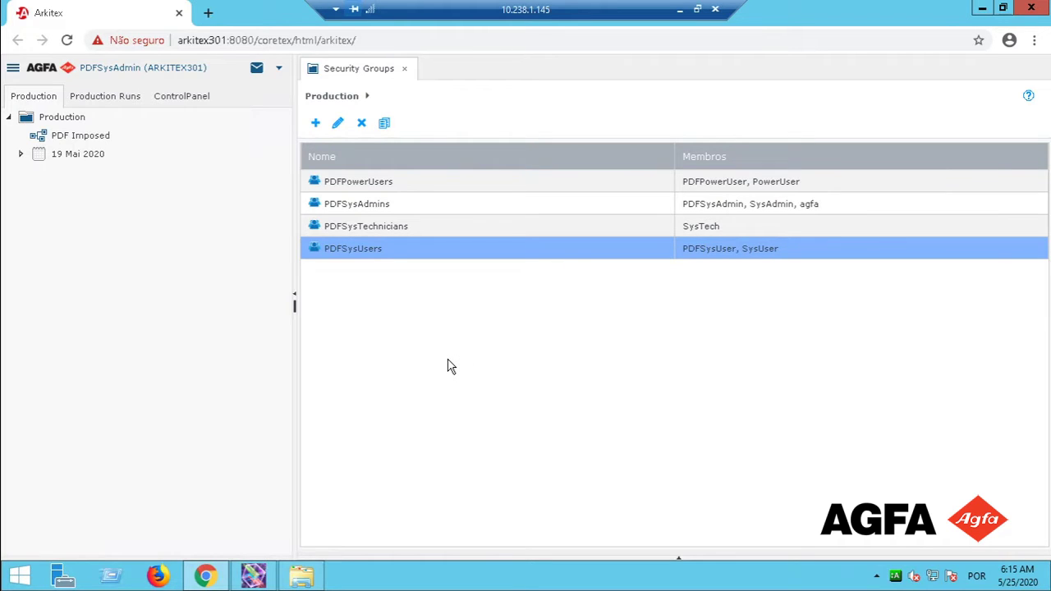
pyautogui.moveTo(295, 357); pyautogui.dragTo(294, 357)
# Duplicate PDFSysUsers and rename the copy from 'PDFSysUsers - Copy' to 'Treinamento'.
pyautogui.click(384, 125)
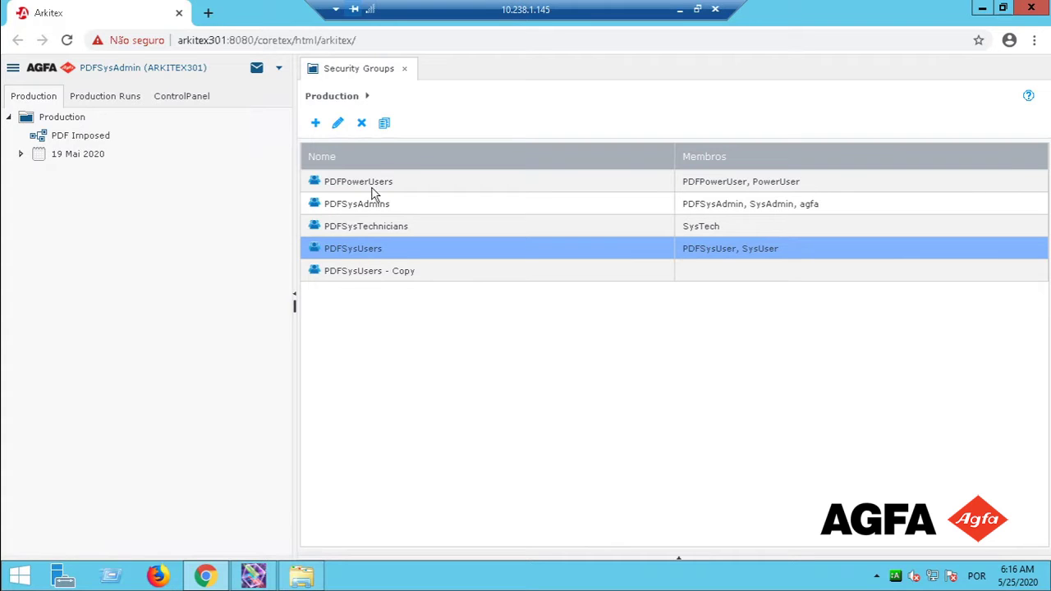
pyautogui.click(364, 272)
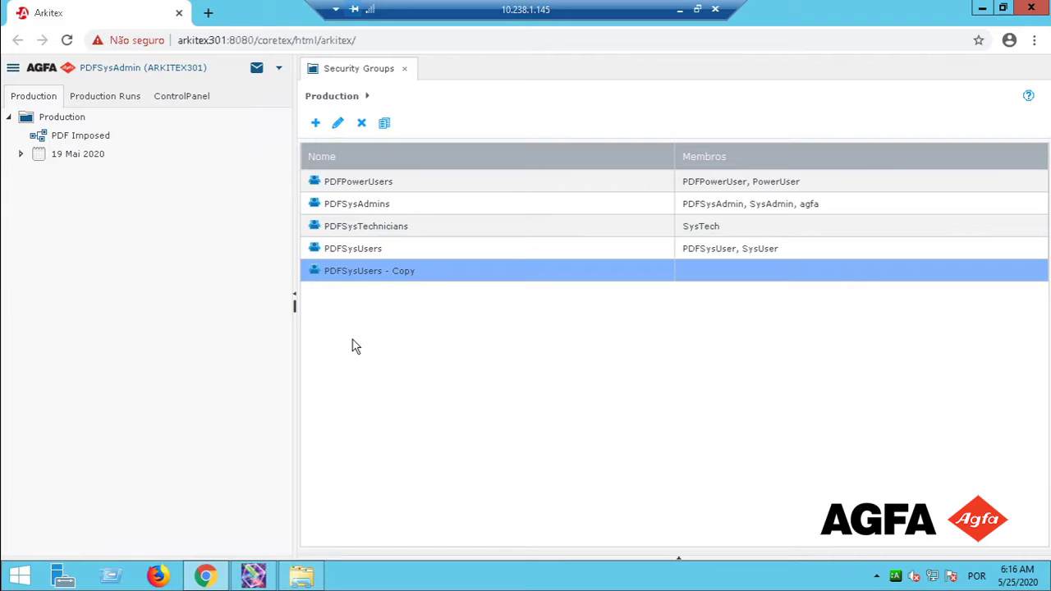
pyautogui.click(339, 124)
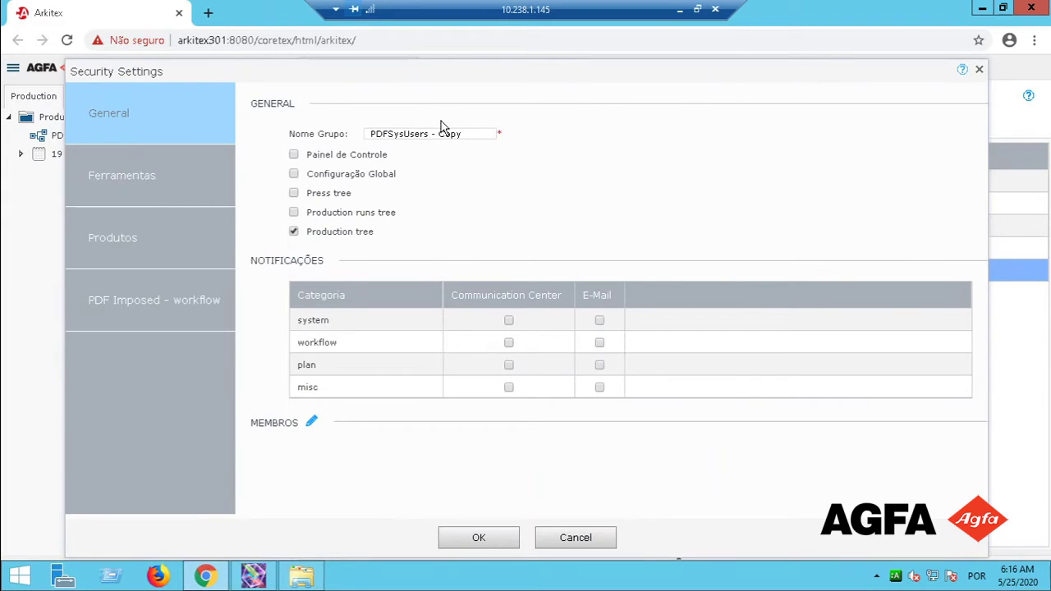
pyautogui.moveTo(462, 133); pyautogui.dragTo(358, 129)
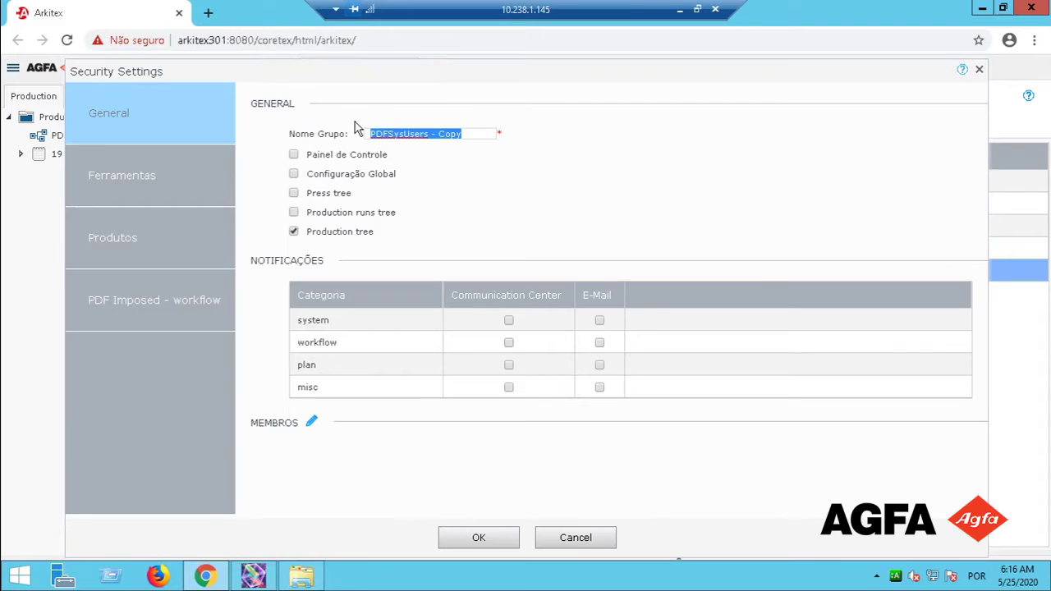
pyautogui.write('Trei')
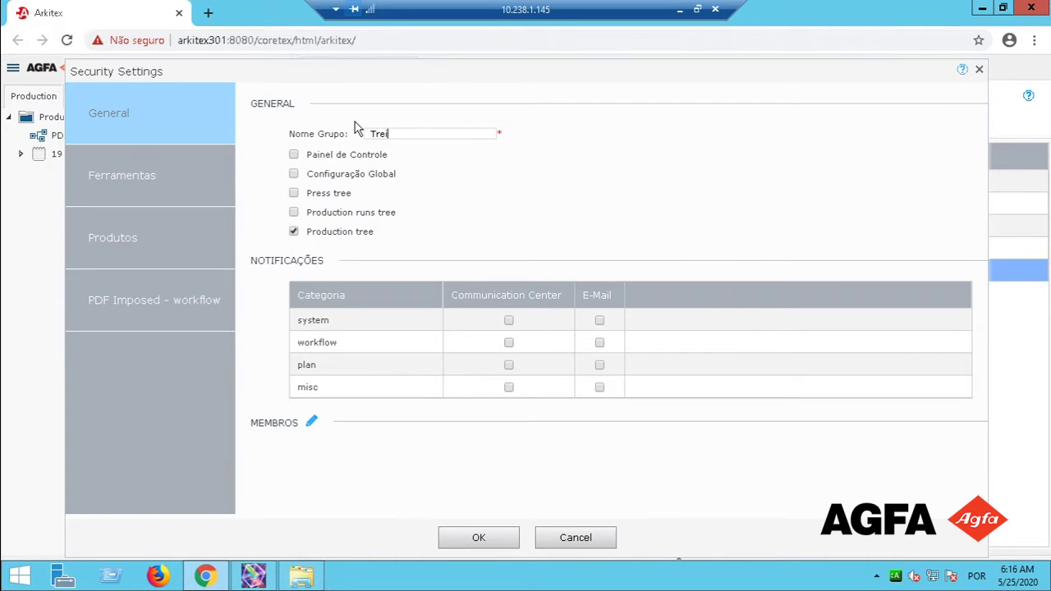
pyautogui.write('namento')
pyautogui.click(474, 544)
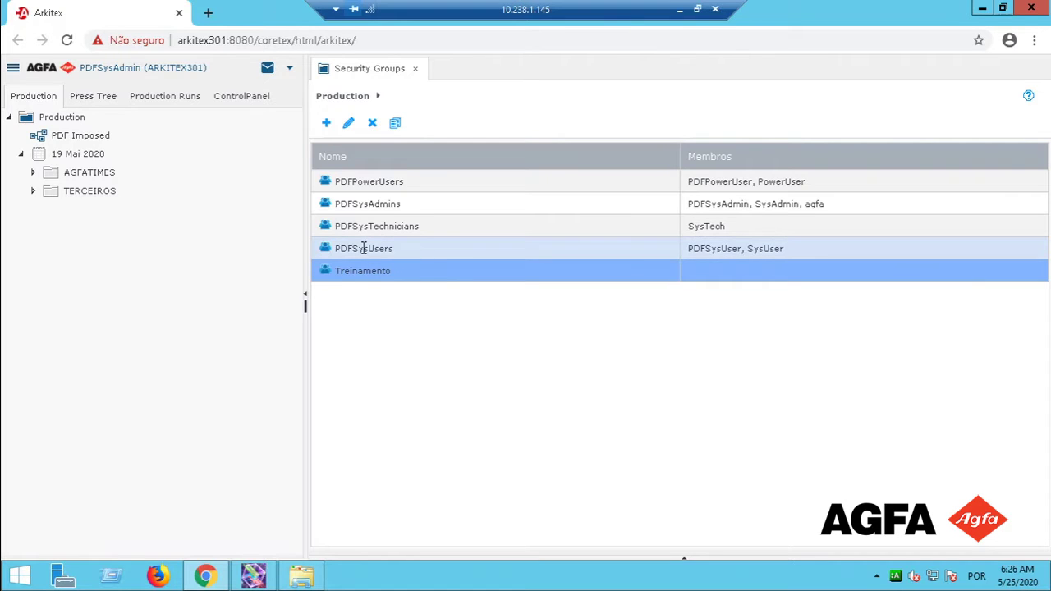
pyautogui.click(364, 248)
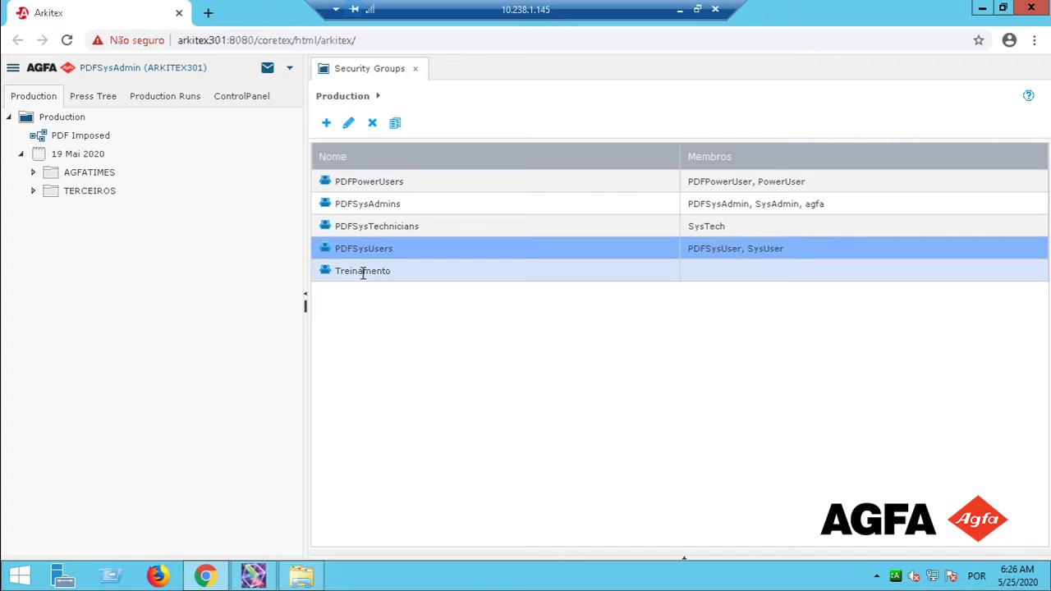
pyautogui.click(370, 274)
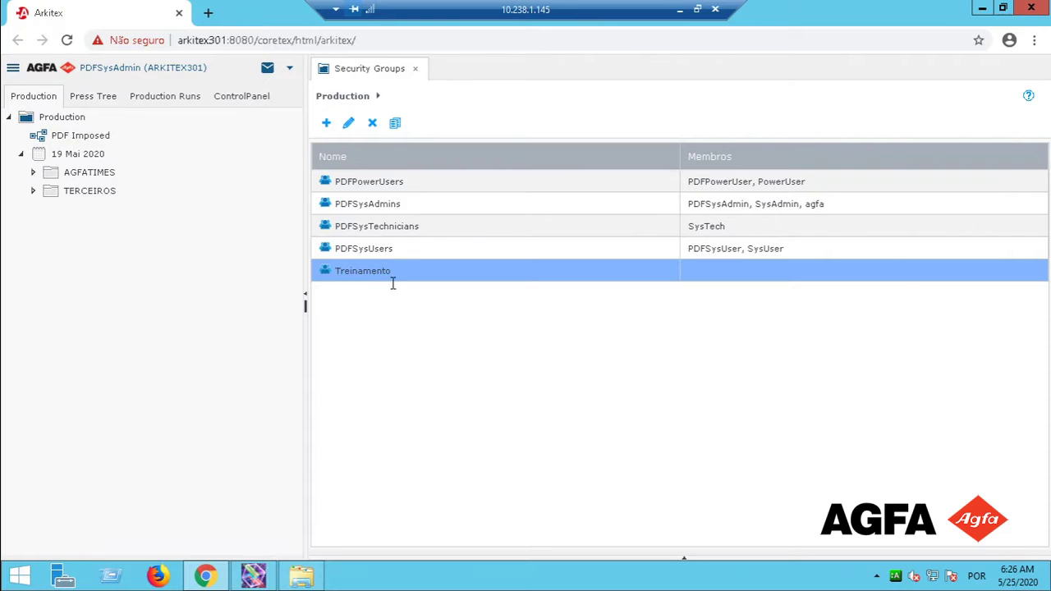
# Open Treinamento's Security Settings and view its Control Panel permissions.
pyautogui.click(349, 125)
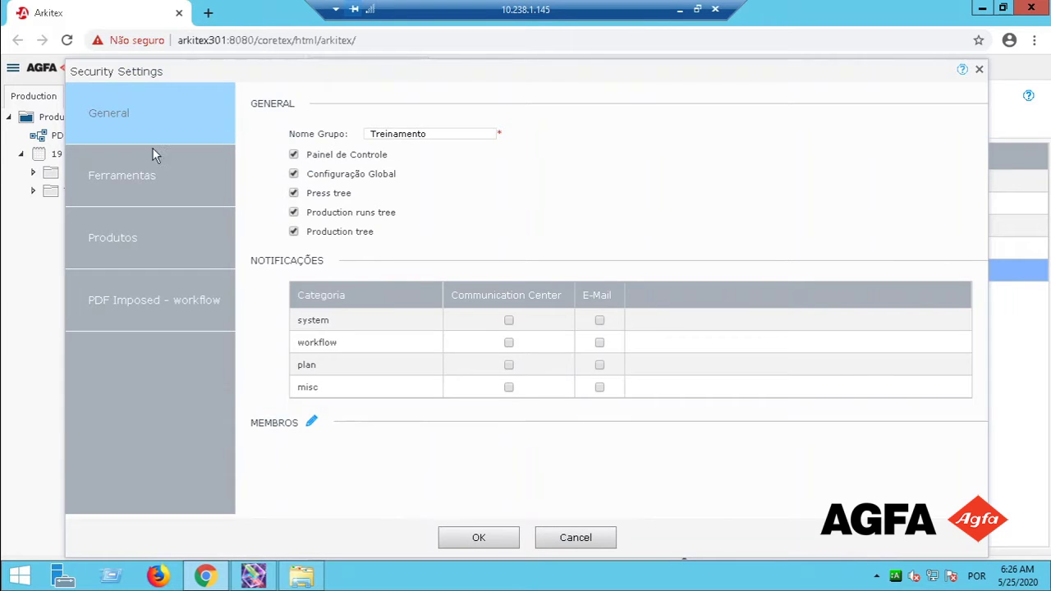
pyautogui.moveTo(308, 80); pyautogui.dragTo(504, 105)
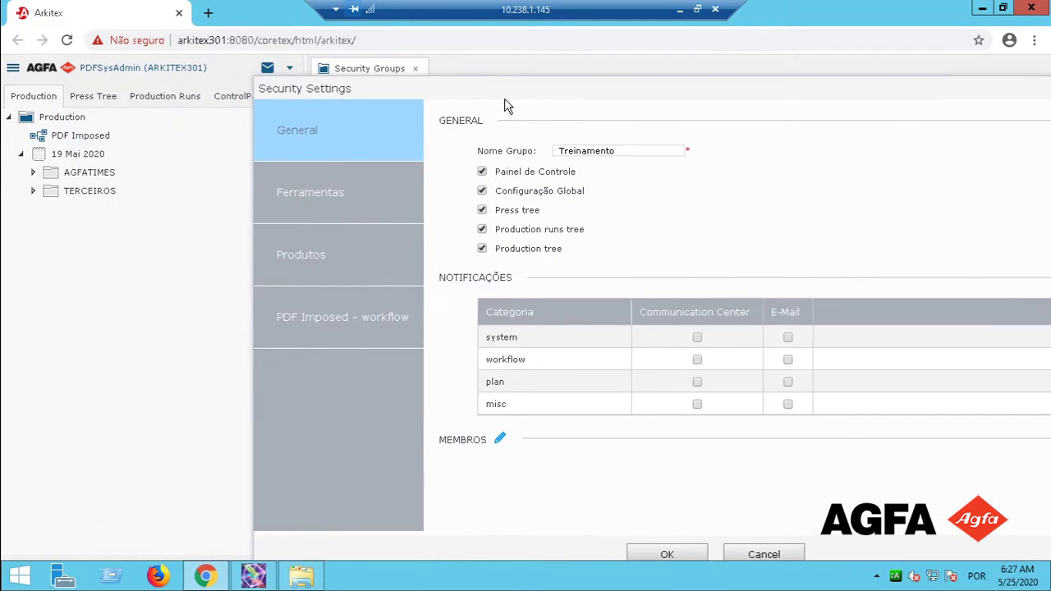
pyautogui.moveTo(582, 106); pyautogui.dragTo(616, 119)
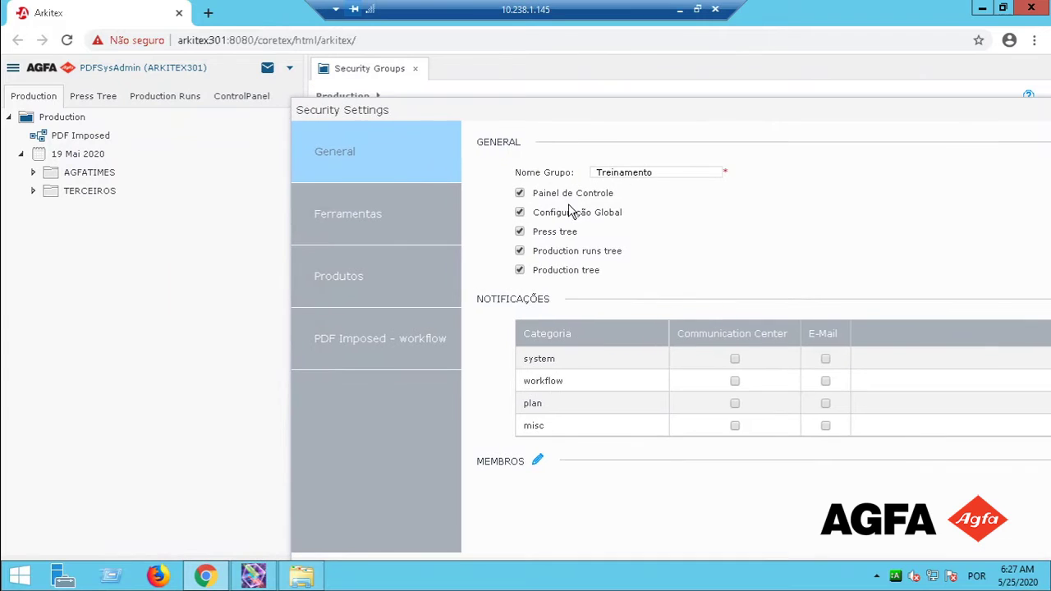
pyautogui.click(243, 97)
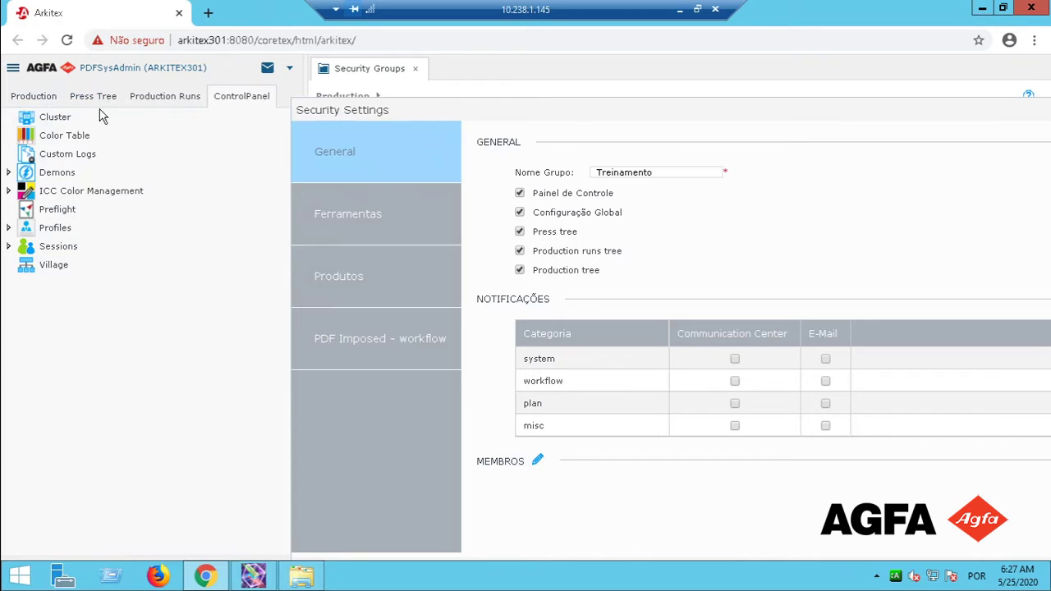
# Browse the Press Tree, Production Runs and Production permission trees.
pyautogui.click(93, 97)
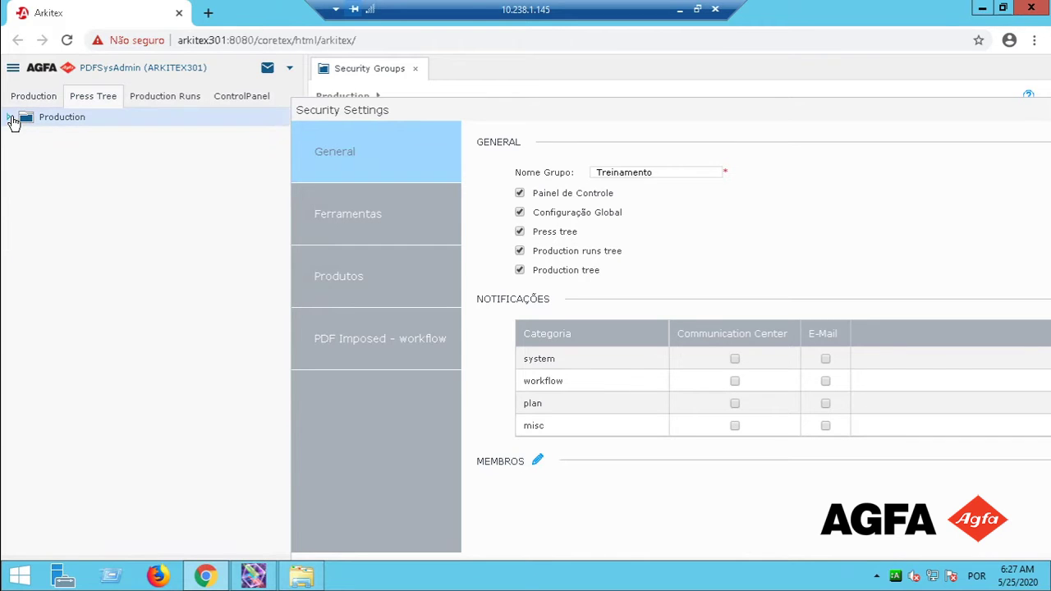
pyautogui.click(10, 117)
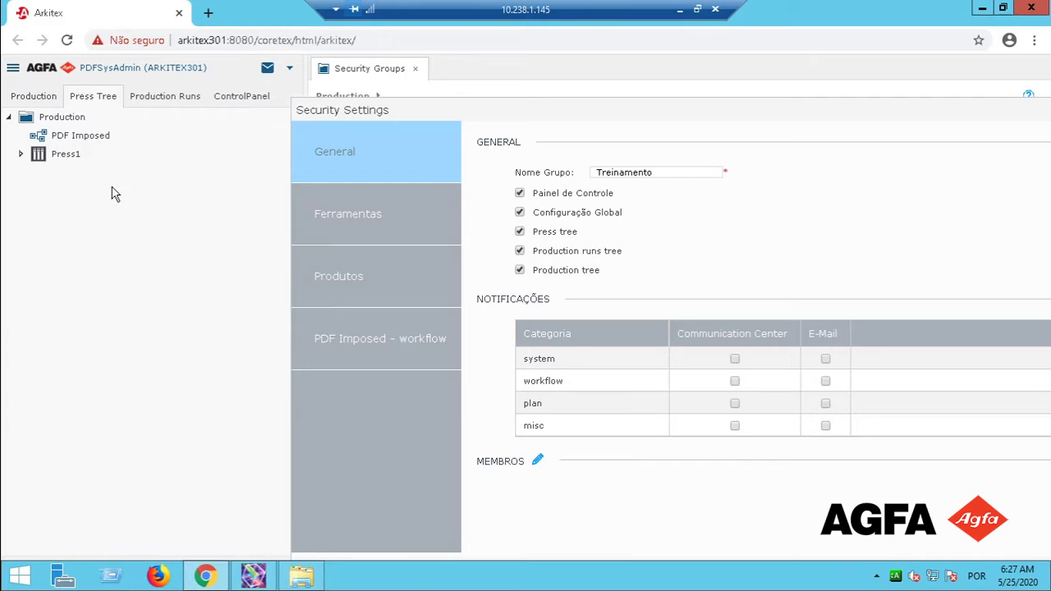
pyautogui.click(97, 99)
pyautogui.click(162, 97)
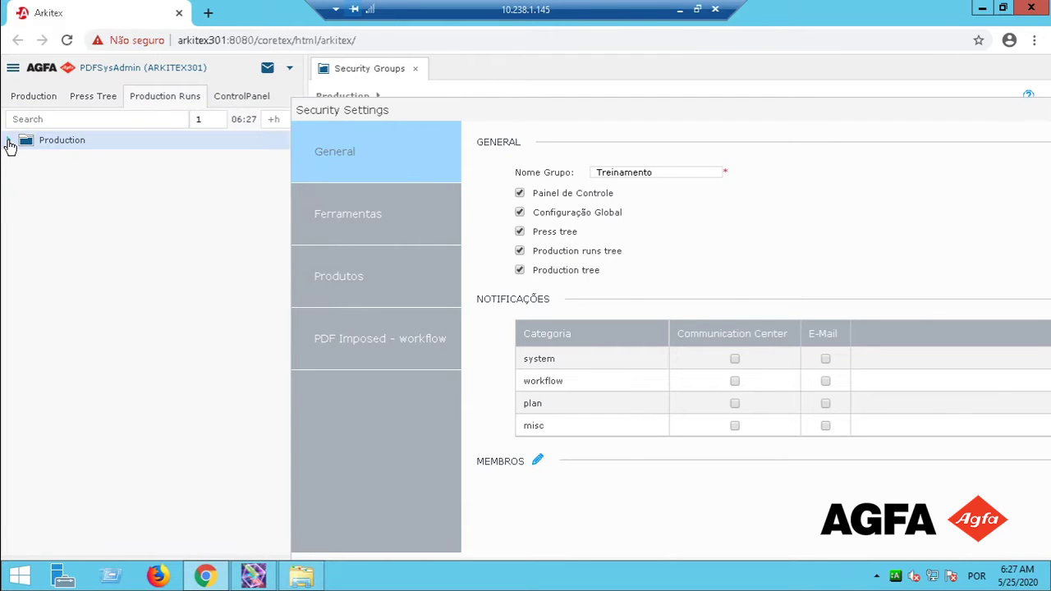
pyautogui.click(8, 140)
pyautogui.click(8, 142)
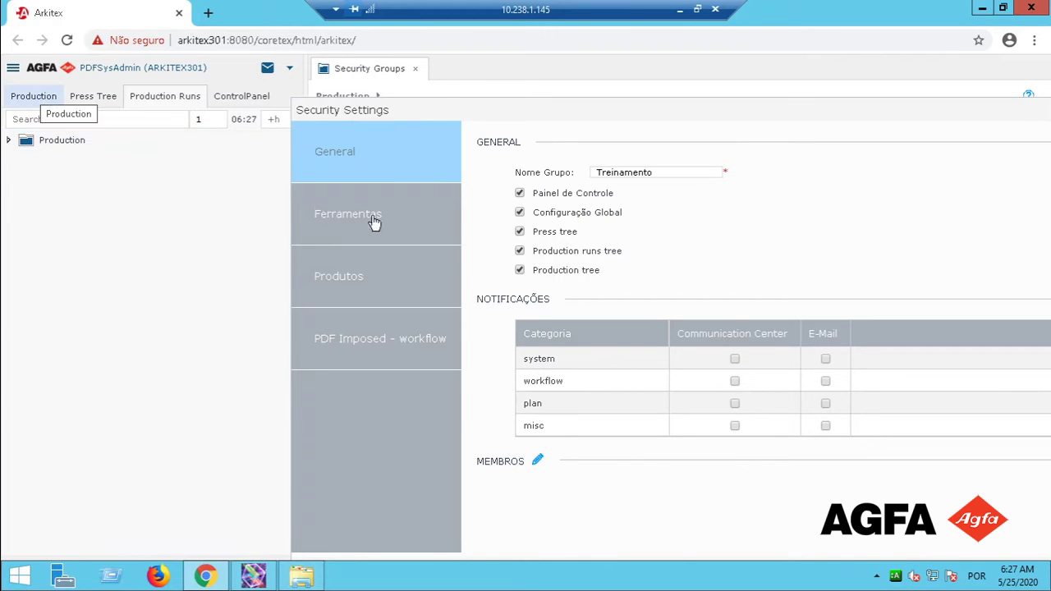
pyautogui.click(24, 99)
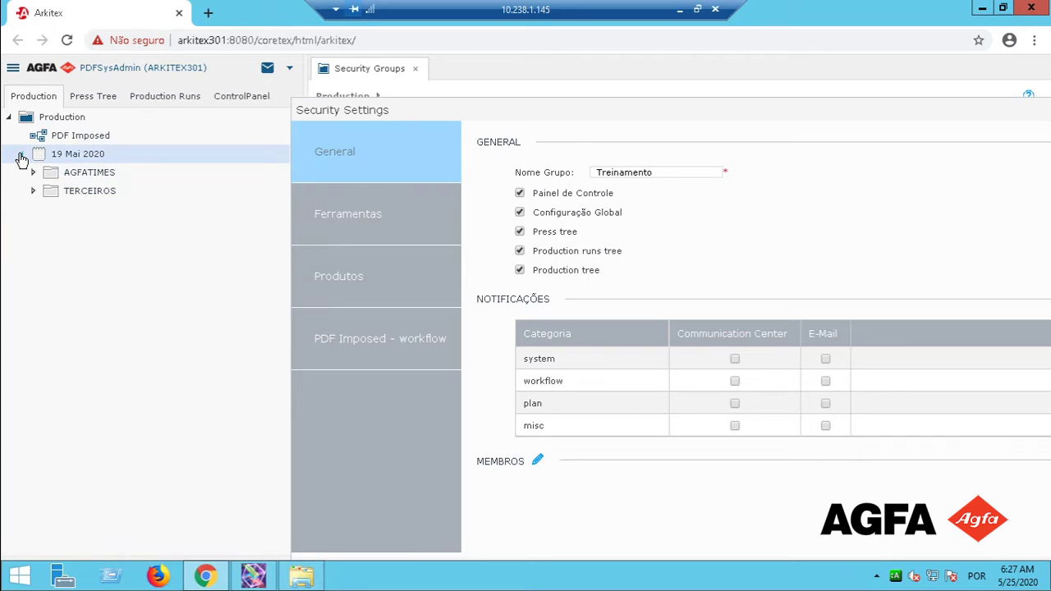
pyautogui.click(22, 155)
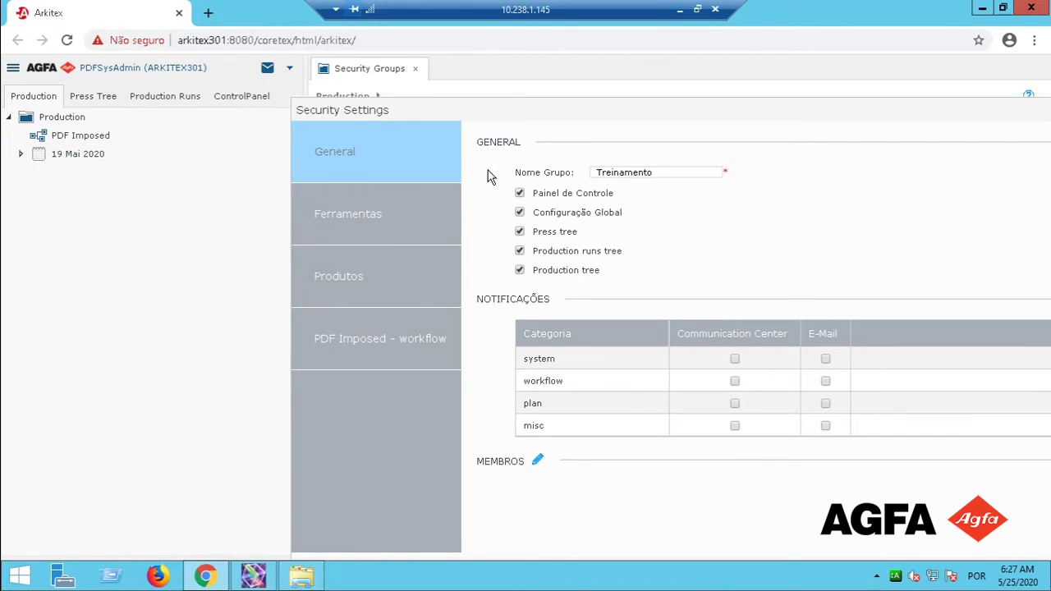
pyautogui.click(56, 94)
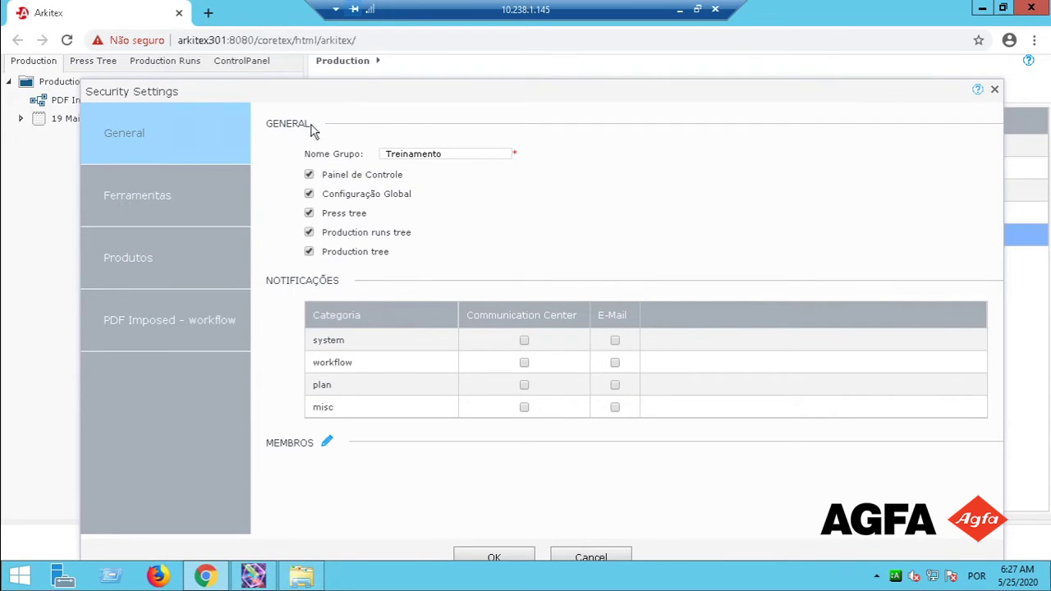
# Save the Treinamento settings and reopen them.
pyautogui.click(496, 558)
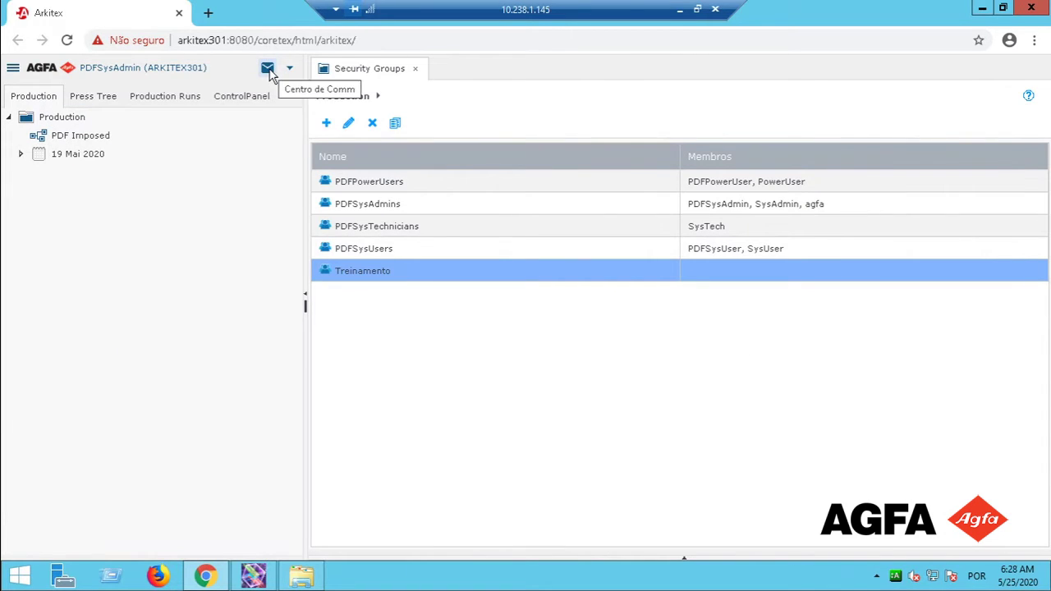
pyautogui.click(348, 122)
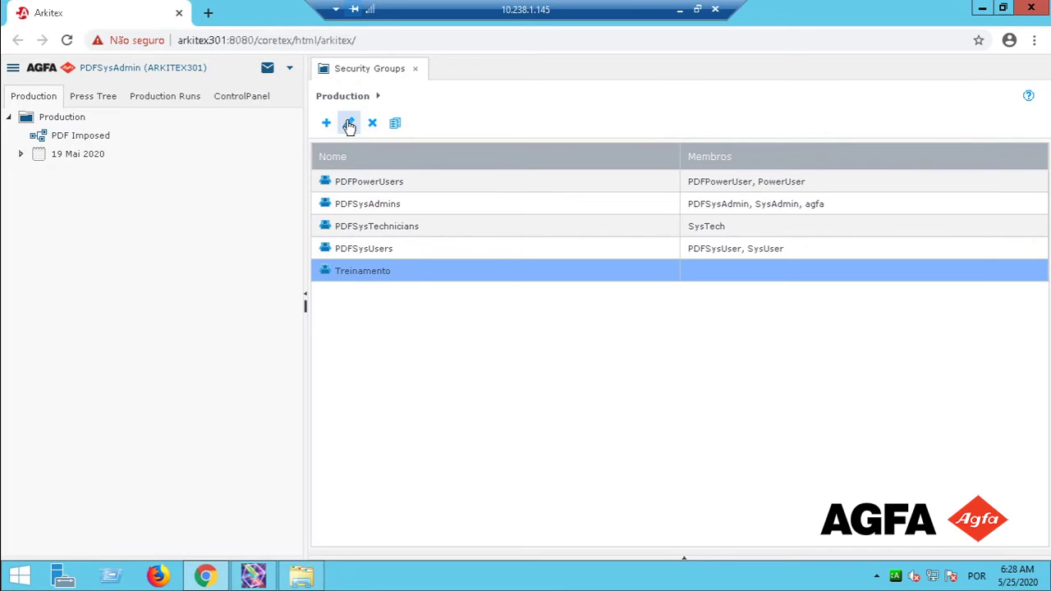
pyautogui.doubleClick(418, 277)
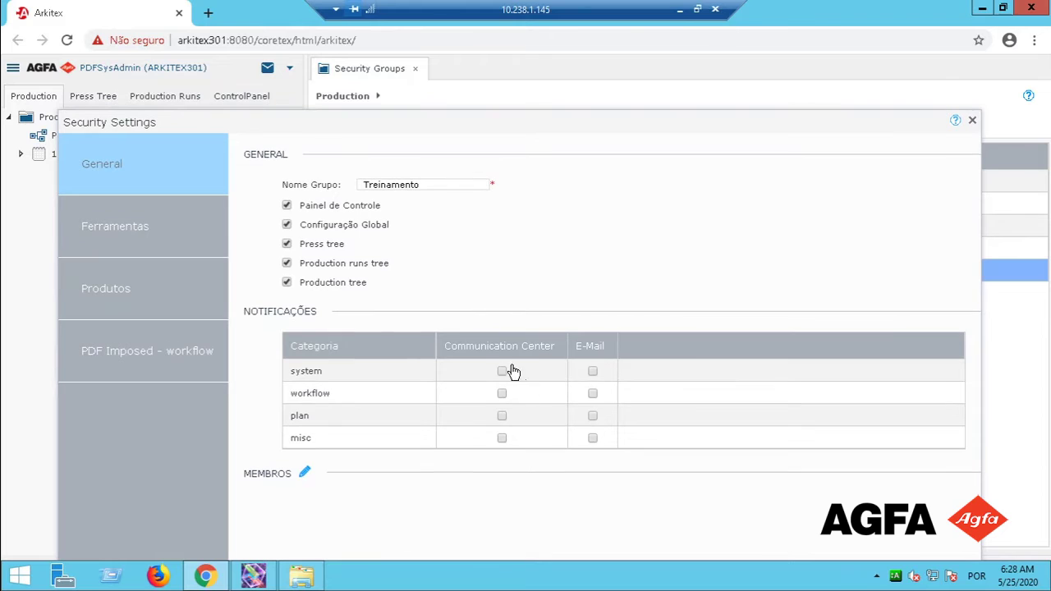
# Enable Communication Center alerts for system, workflow, plan and misc, then open Members Setup.
pyautogui.click(394, 370)
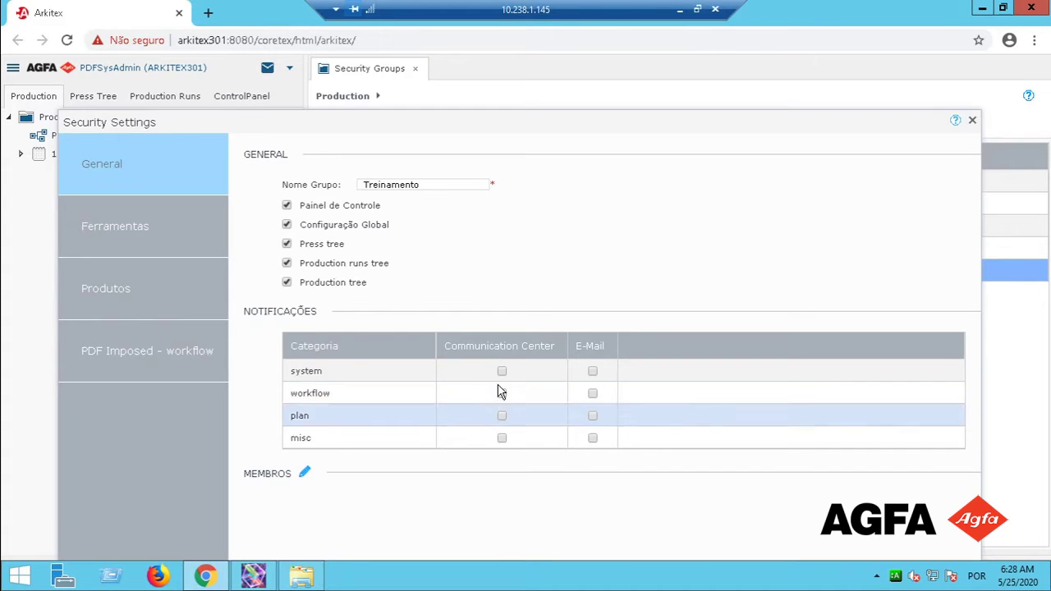
pyautogui.click(501, 371)
pyautogui.click(501, 394)
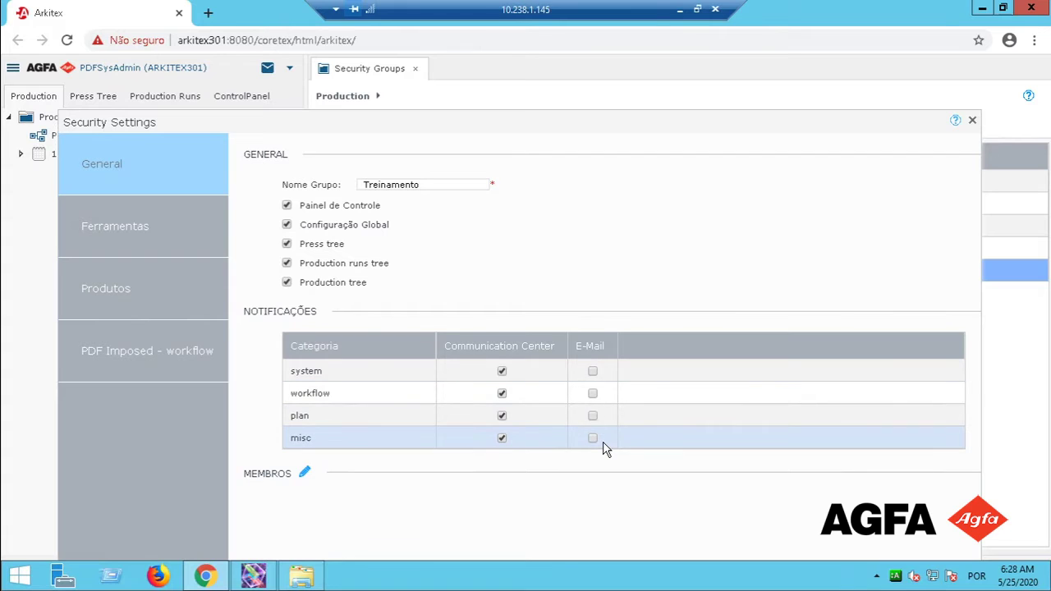
pyautogui.click(305, 474)
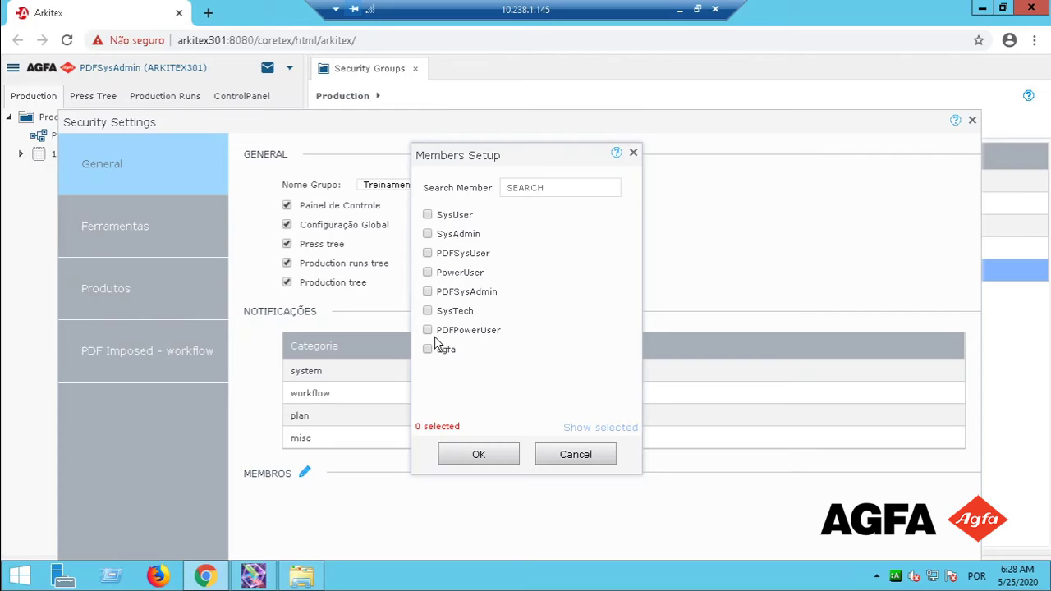
# Close Members Setup without adding anyone and show the Ferramentas tool permissions.
pyautogui.click(563, 458)
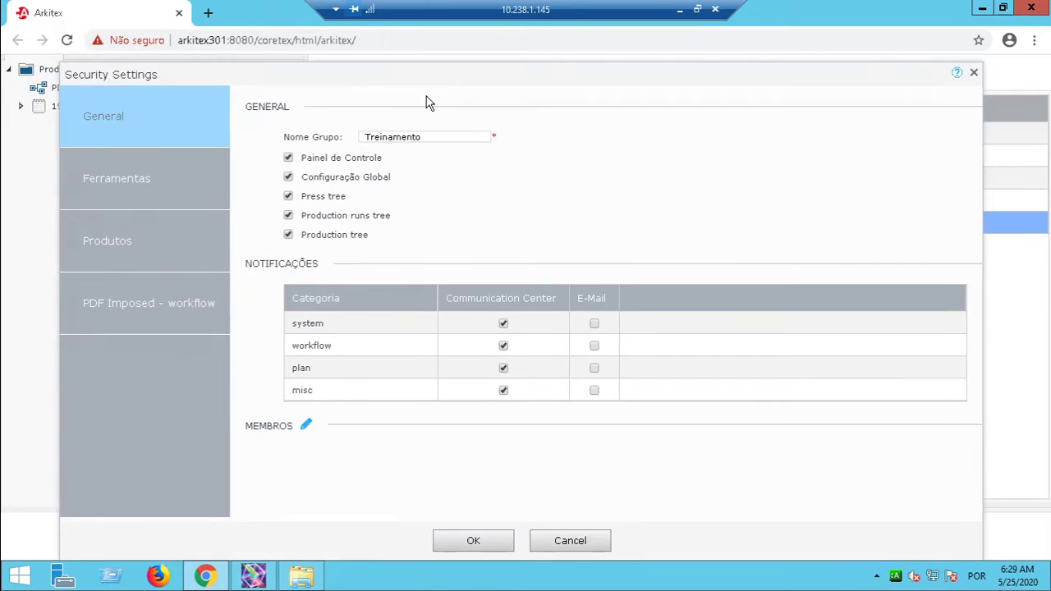
pyautogui.click(122, 186)
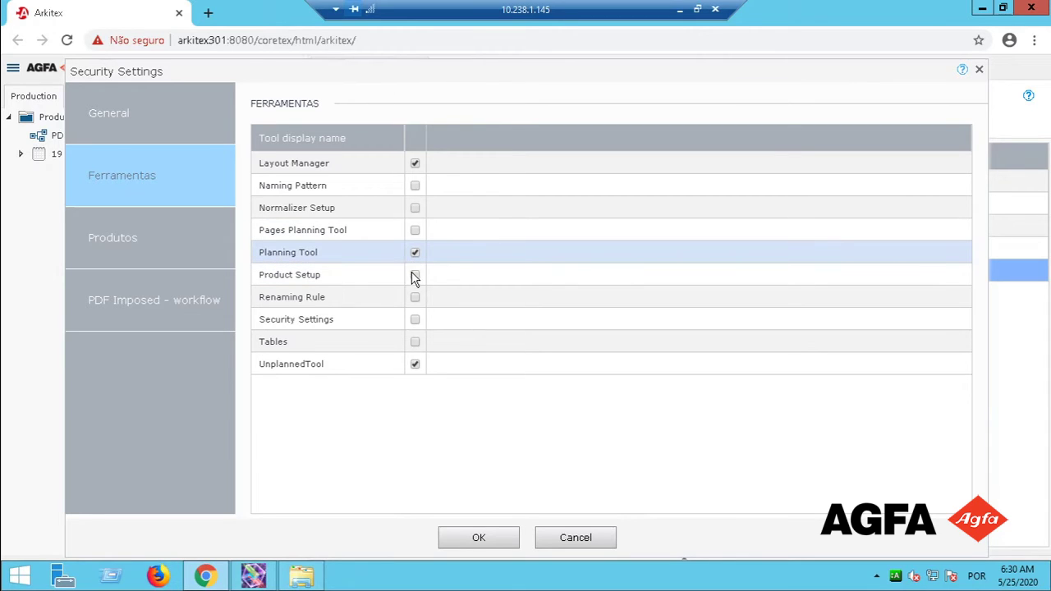
# Allow the Security Settings, Renaming Rule, Naming Pattern and Normalizer Setup tools.
pyautogui.click(415, 320)
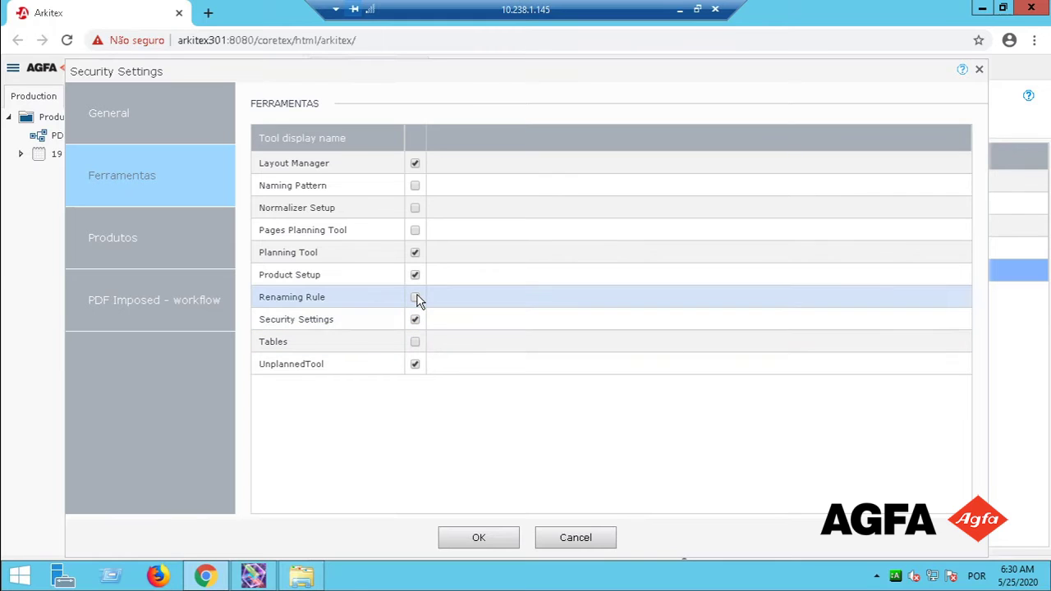
pyautogui.click(416, 297)
pyautogui.click(415, 187)
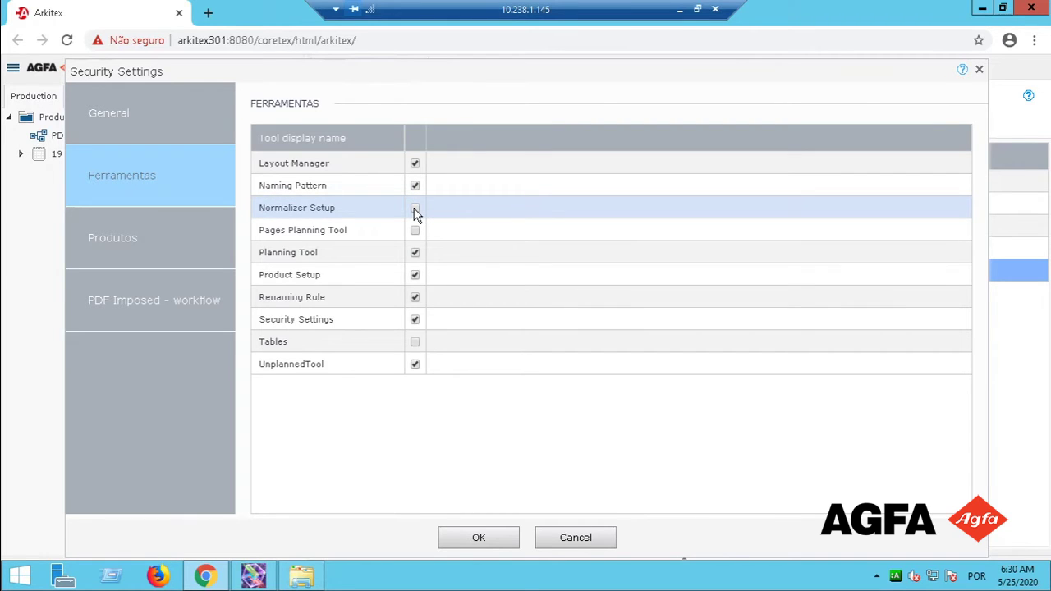
pyautogui.click(415, 210)
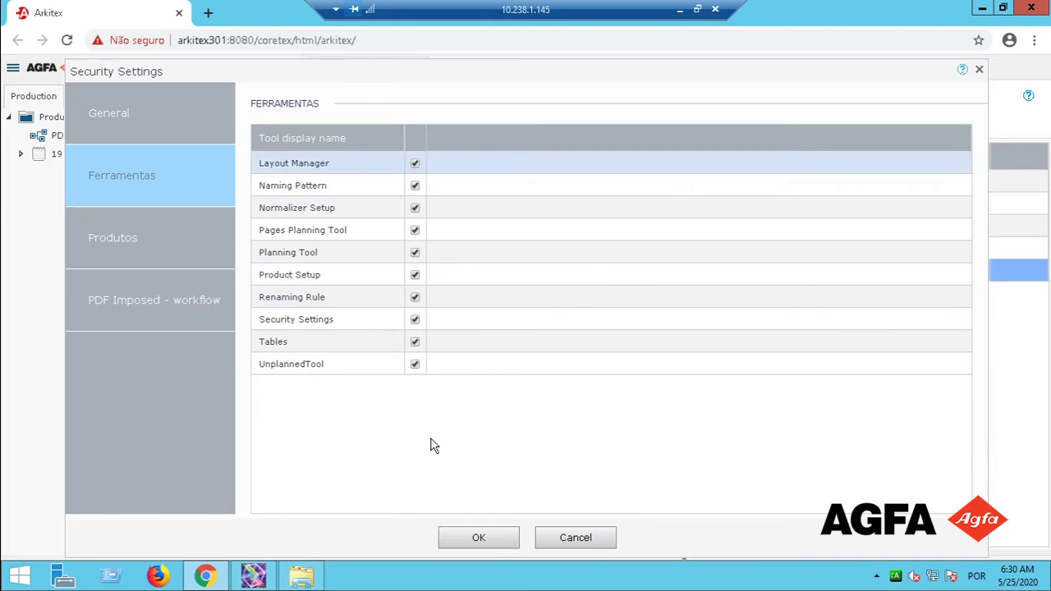
# In Produtos, toggle Operate and Edit (PDF Flow) for All publications, keeping Approval and Plan.
pyautogui.click(135, 229)
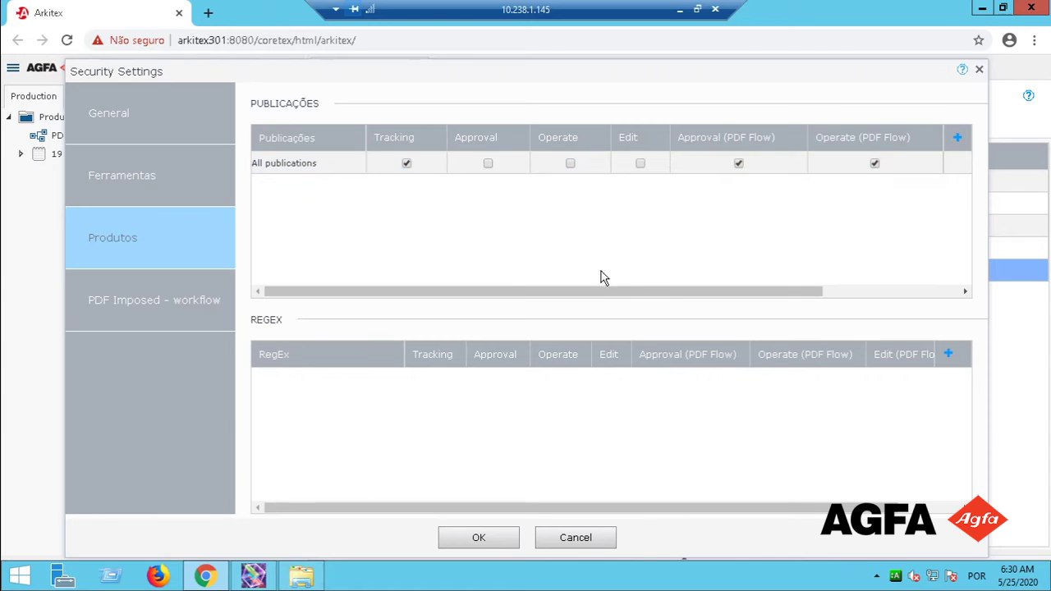
pyautogui.moveTo(704, 290); pyautogui.dragTo(895, 288)
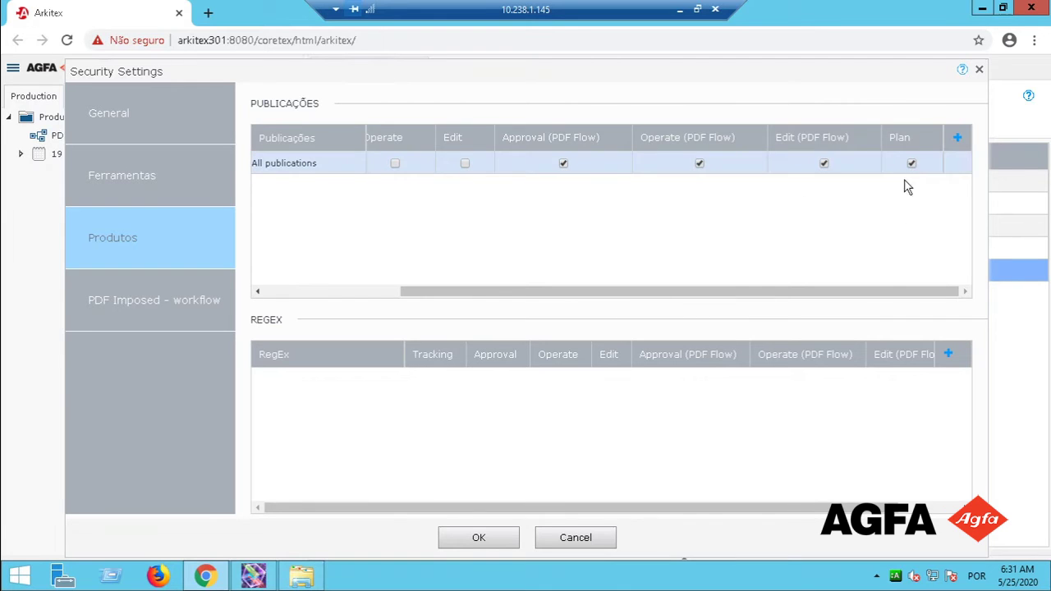
pyautogui.click(823, 164)
pyautogui.click(824, 165)
pyautogui.click(699, 164)
pyautogui.click(821, 165)
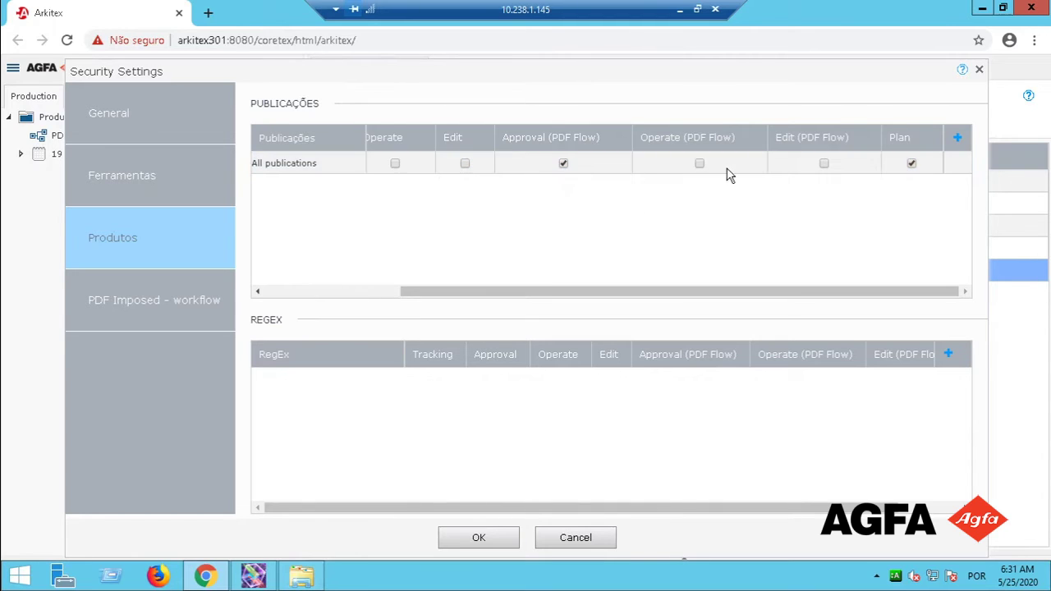
pyautogui.click(699, 164)
# View the PDF Imposed - workflow permissions, then save and close Treinamento's settings.
pyautogui.click(170, 305)
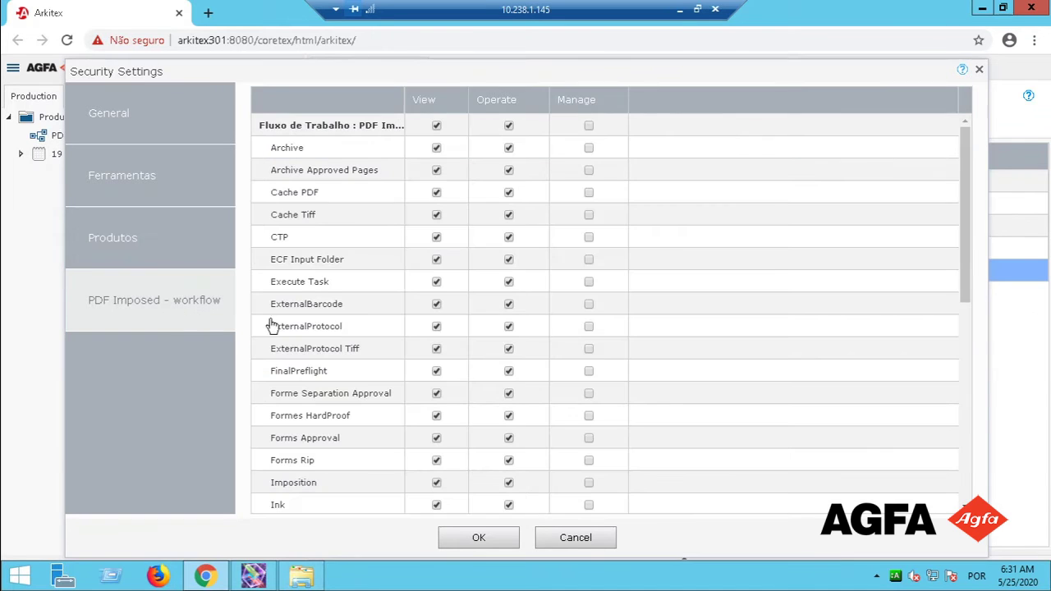
pyautogui.click(485, 538)
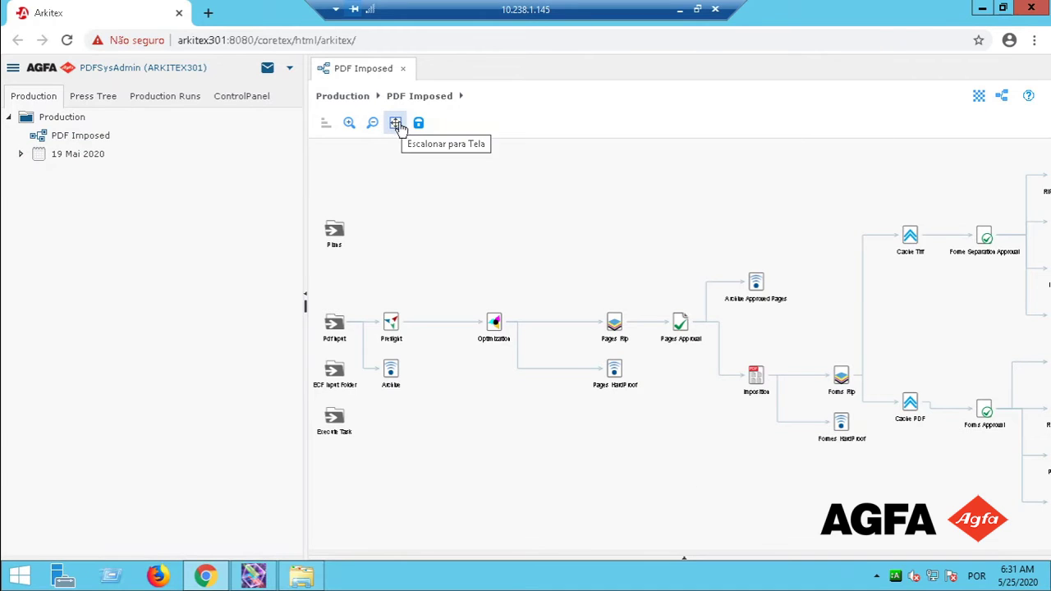
# Auto-arrange the PDF Imposed workflow diagram into a compact layout and lock it.
pyautogui.click(327, 126)
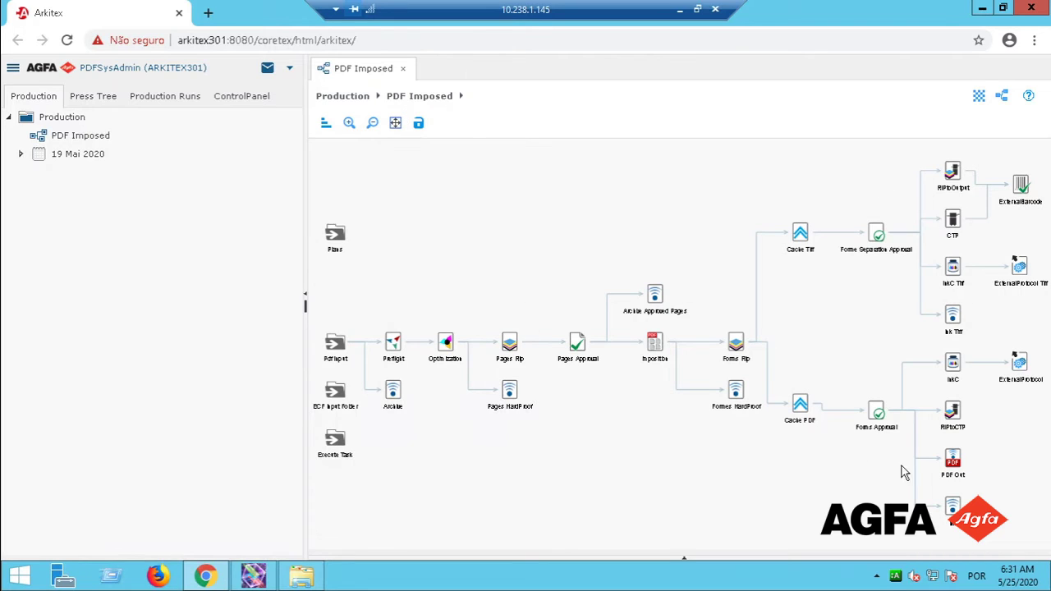
pyautogui.click(419, 123)
# Reopen Treinamento's Security Settings on the PDF Imposed - workflow permissions tab.
pyautogui.rightClick(60, 122)
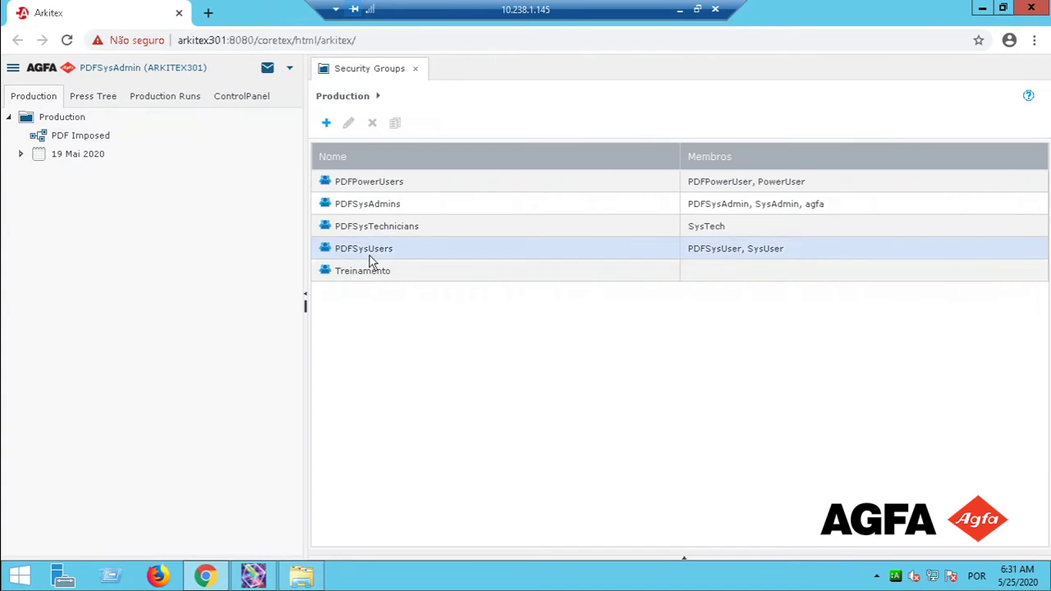
pyautogui.click(374, 276)
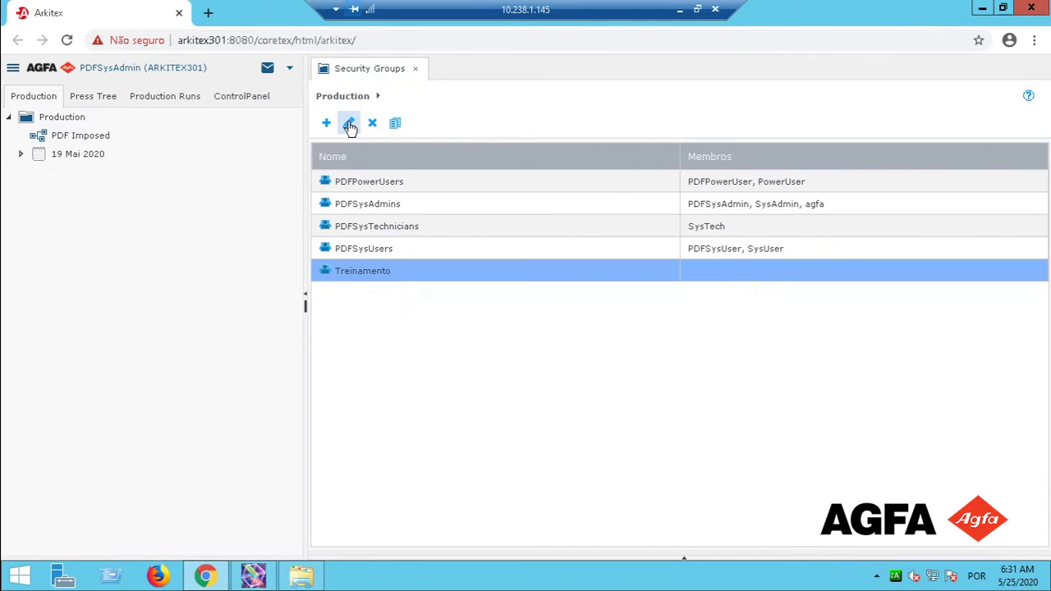
pyautogui.click(350, 125)
pyautogui.click(129, 310)
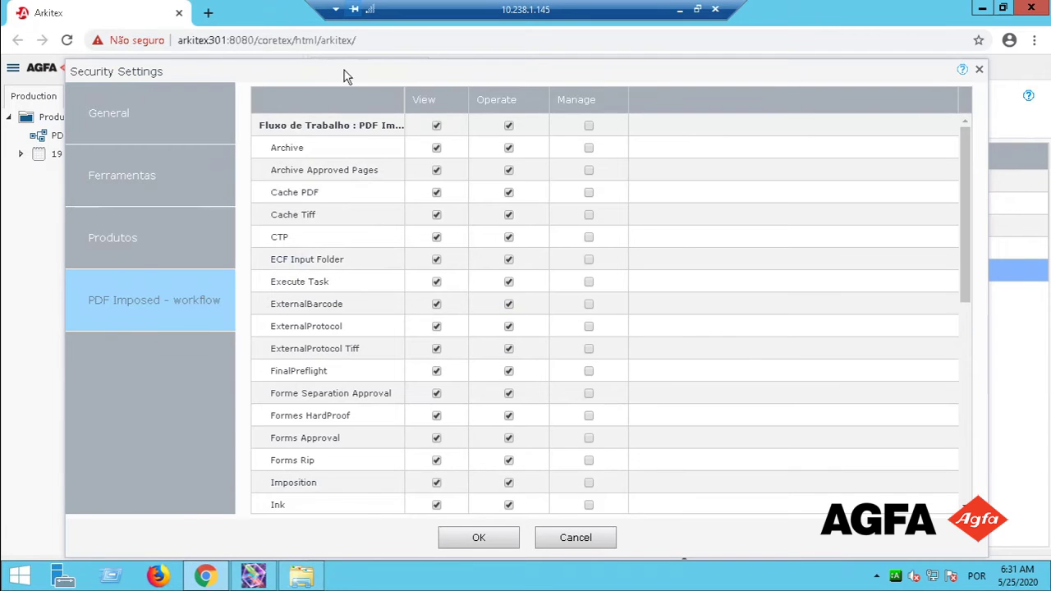
pyautogui.moveTo(344, 77); pyautogui.dragTo(331, 123)
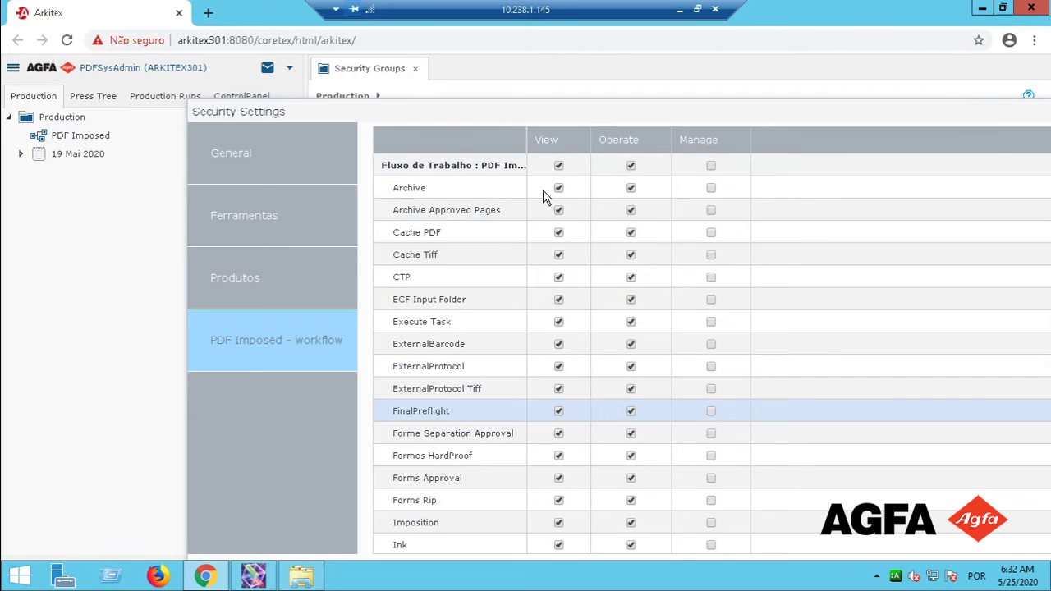
# Uncheck the View and Operate header boxes so every PDF Imposed workflow permission is cleared.
pyautogui.click(630, 166)
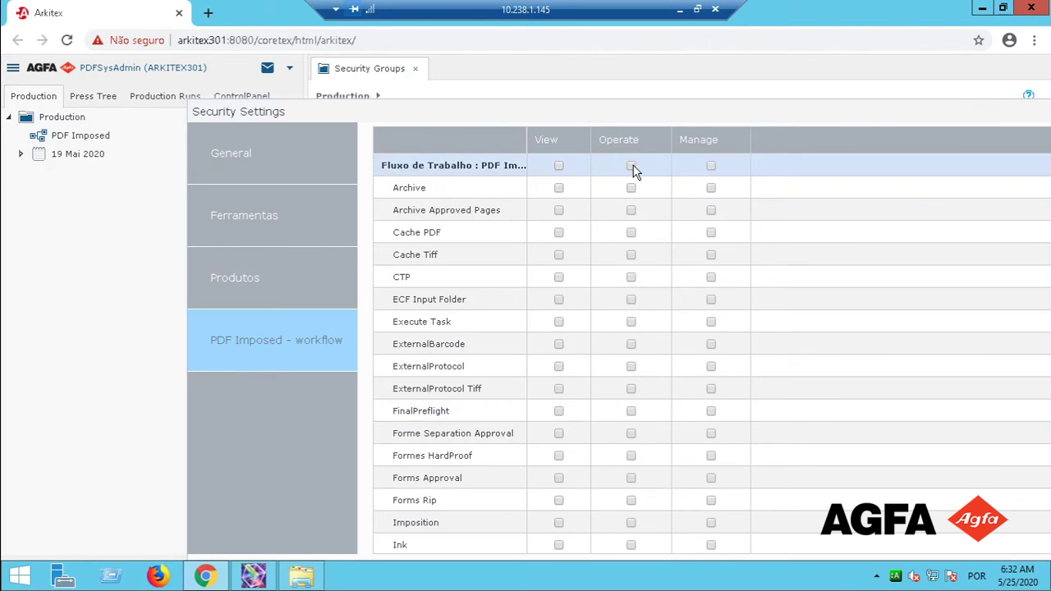
pyautogui.click(631, 166)
pyautogui.click(559, 166)
pyautogui.click(559, 166)
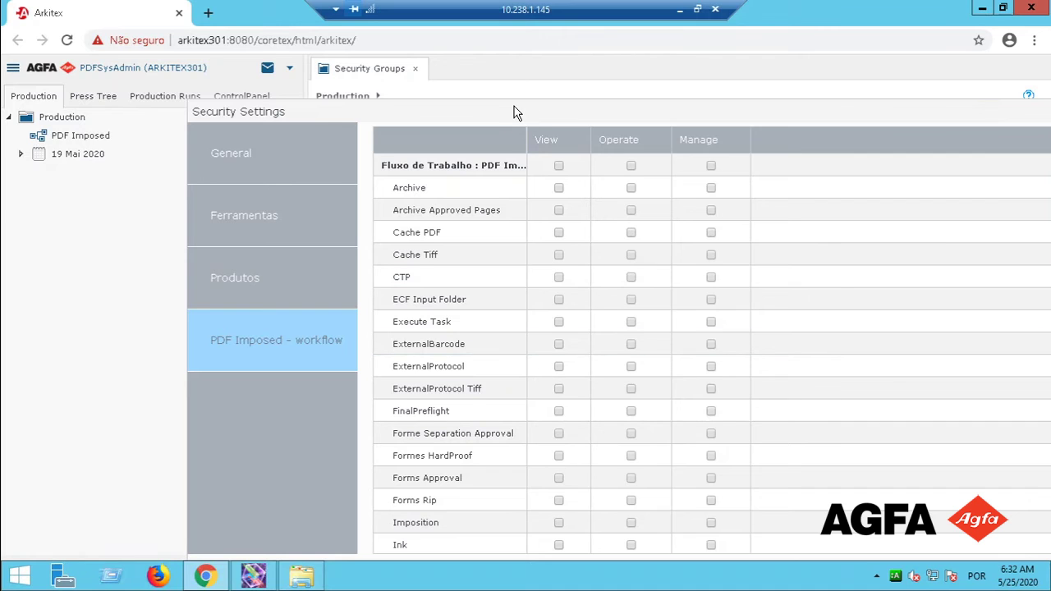
# Grant Treinamento View, Operate and Manage on the RIPtoOutput step.
pyautogui.scroll(-1, 512, 165)
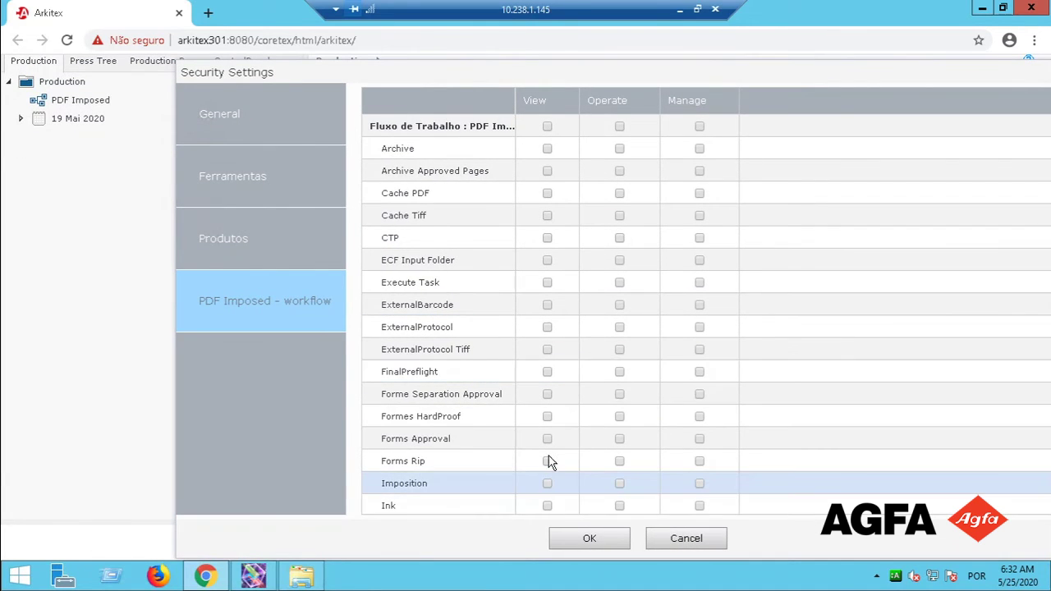
pyautogui.scroll(-5, 499, 246)
pyautogui.hscroll(1, 468, 329)
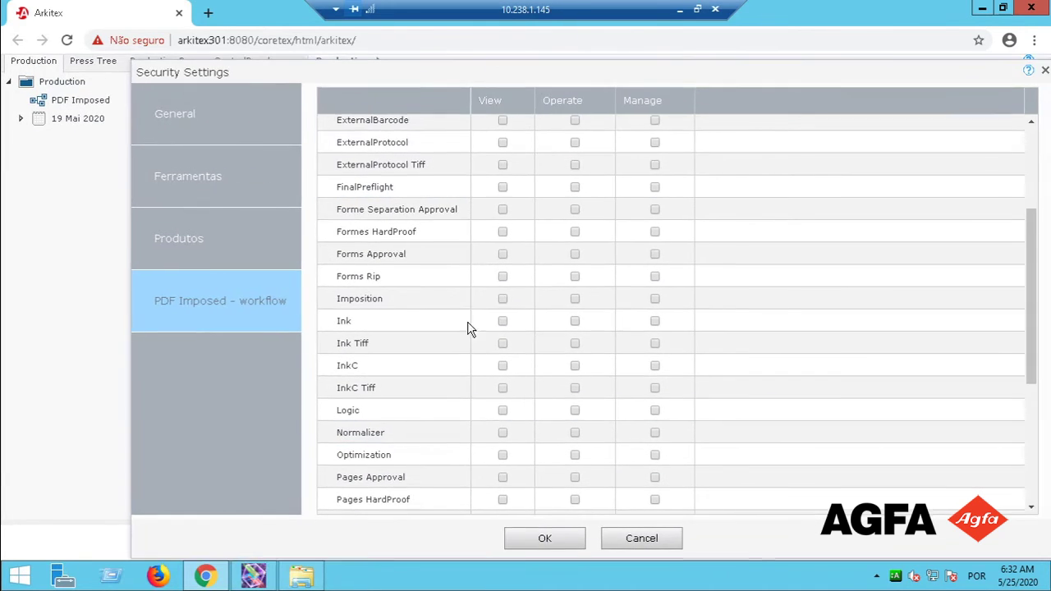
pyautogui.scroll(-7, 476, 369)
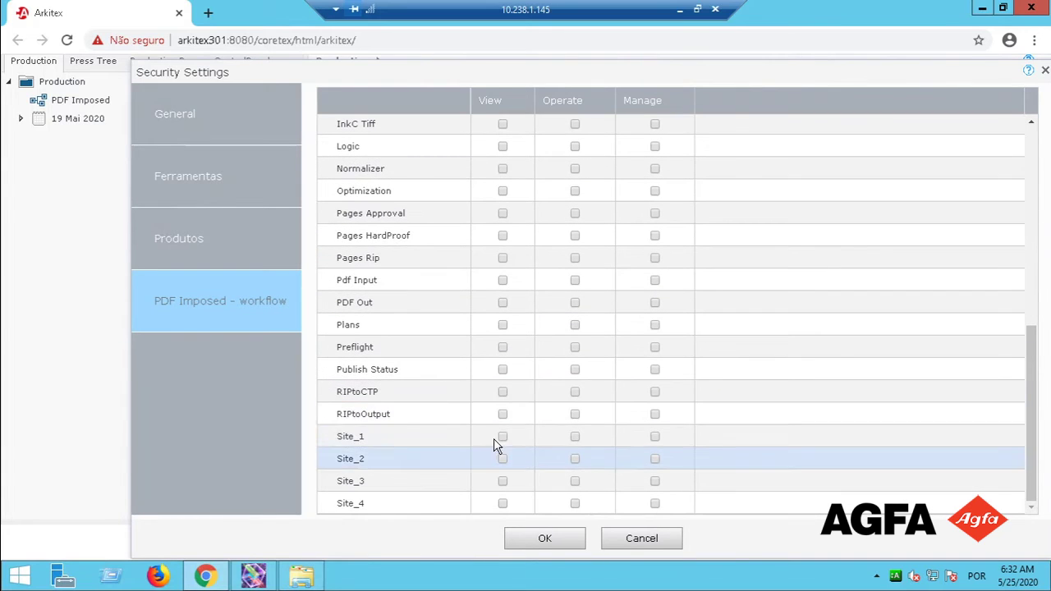
pyautogui.click(502, 415)
pyautogui.click(574, 415)
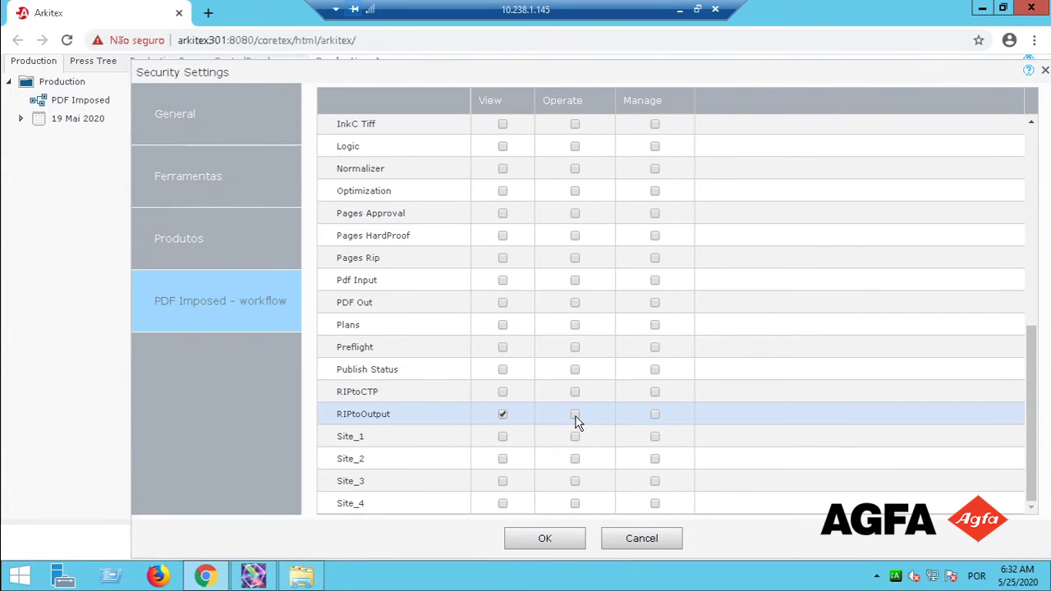
pyautogui.click(654, 415)
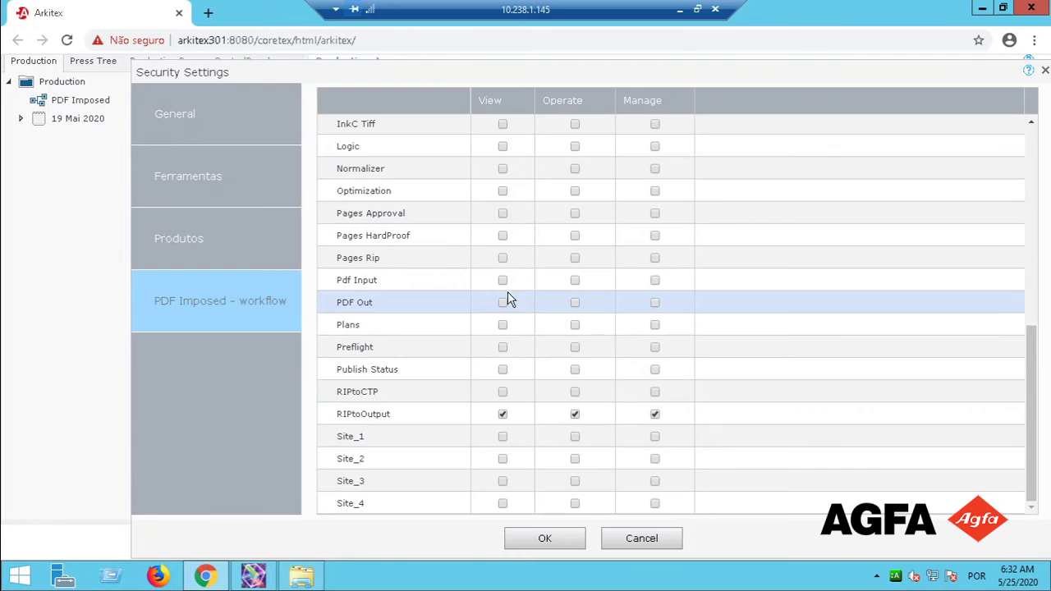
# Grant View, Operate and Manage rights on Forme Separation Approval and Pages Approval.
pyautogui.scroll(1, 497, 280)
pyautogui.scroll(2, 501, 332)
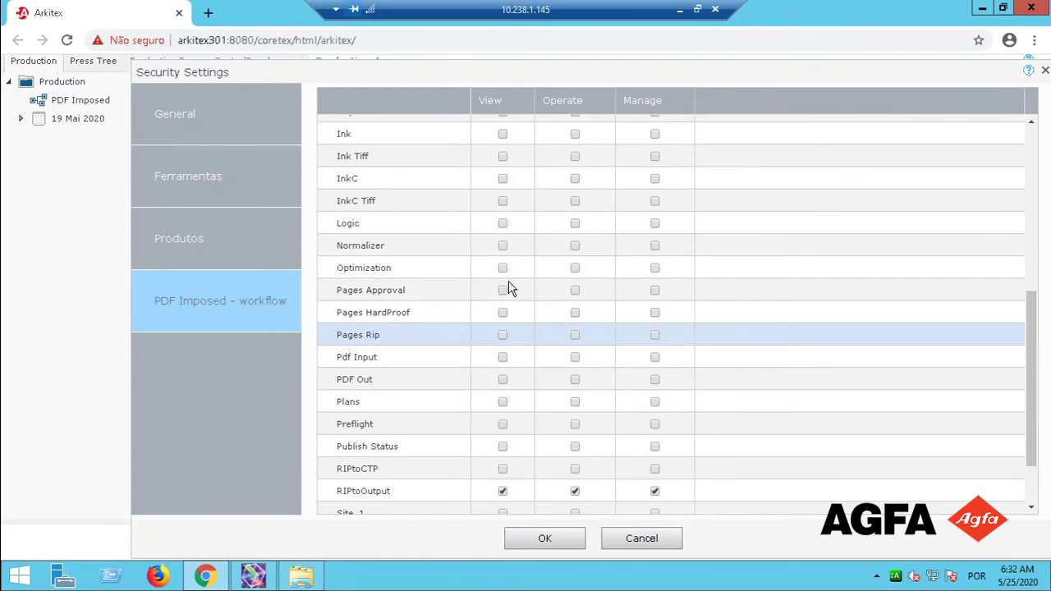
pyautogui.scroll(5, 508, 287)
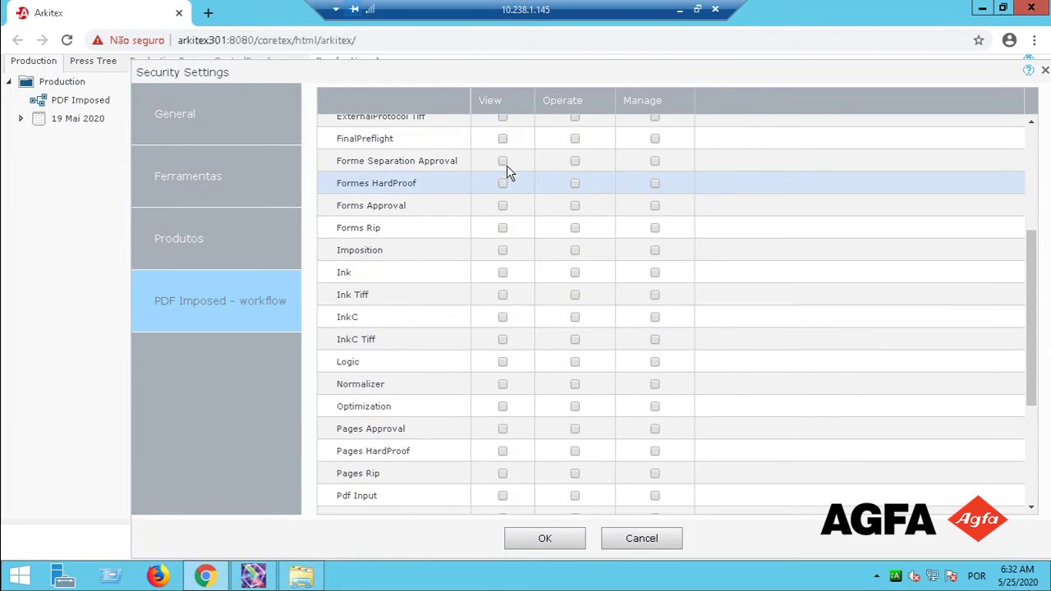
pyautogui.click(503, 161)
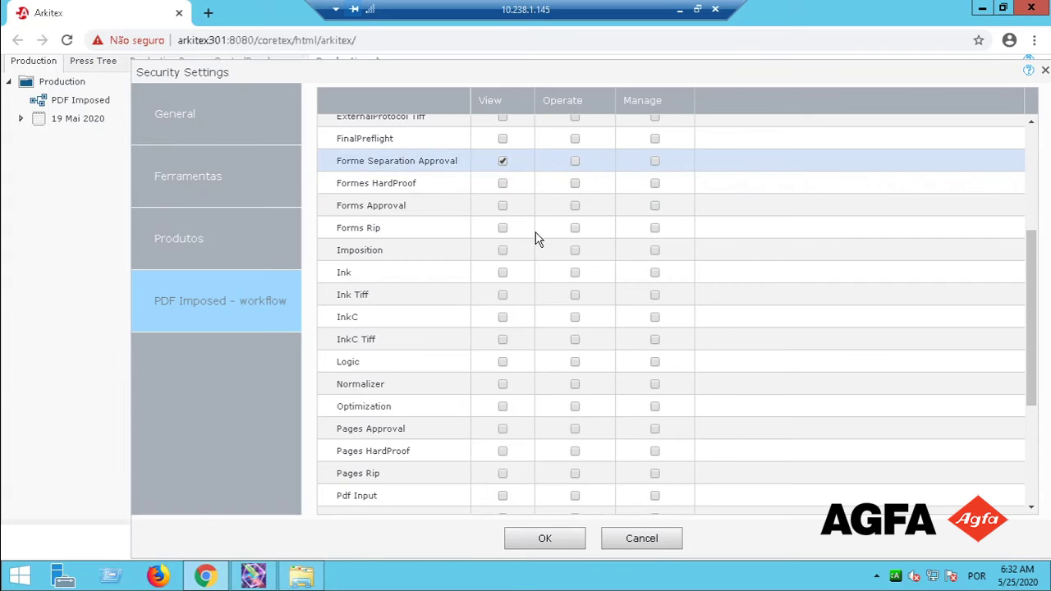
pyautogui.click(655, 161)
pyautogui.scroll(2, 501, 267)
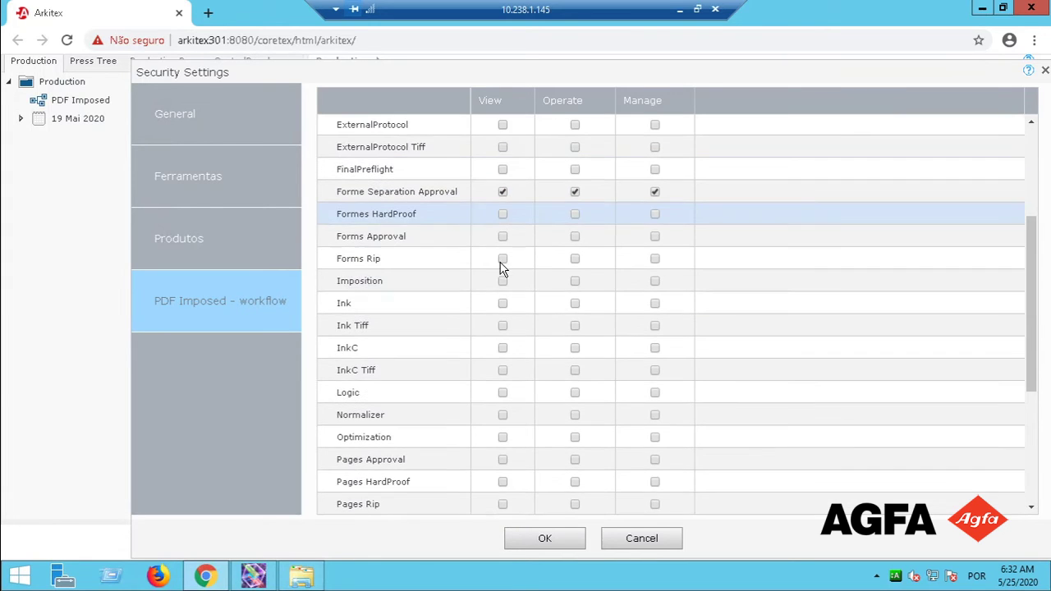
pyautogui.scroll(4, 503, 270)
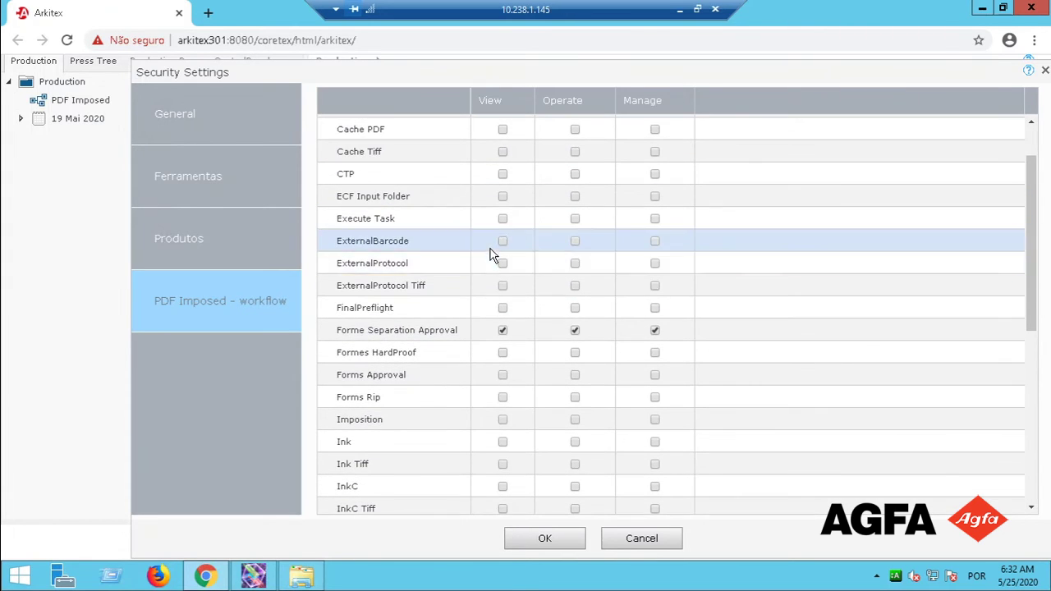
pyautogui.scroll(-7, 516, 416)
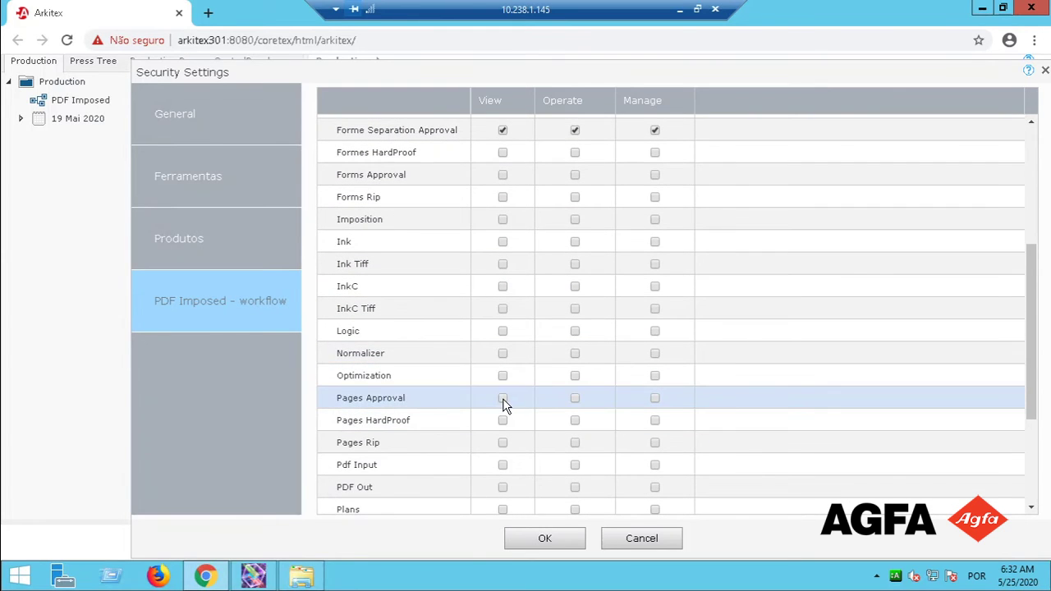
pyautogui.click(575, 397)
pyautogui.click(654, 397)
# Grant full rights on Imposition and Pdf Input, then save the workflow permissions.
pyautogui.scroll(-3, 509, 422)
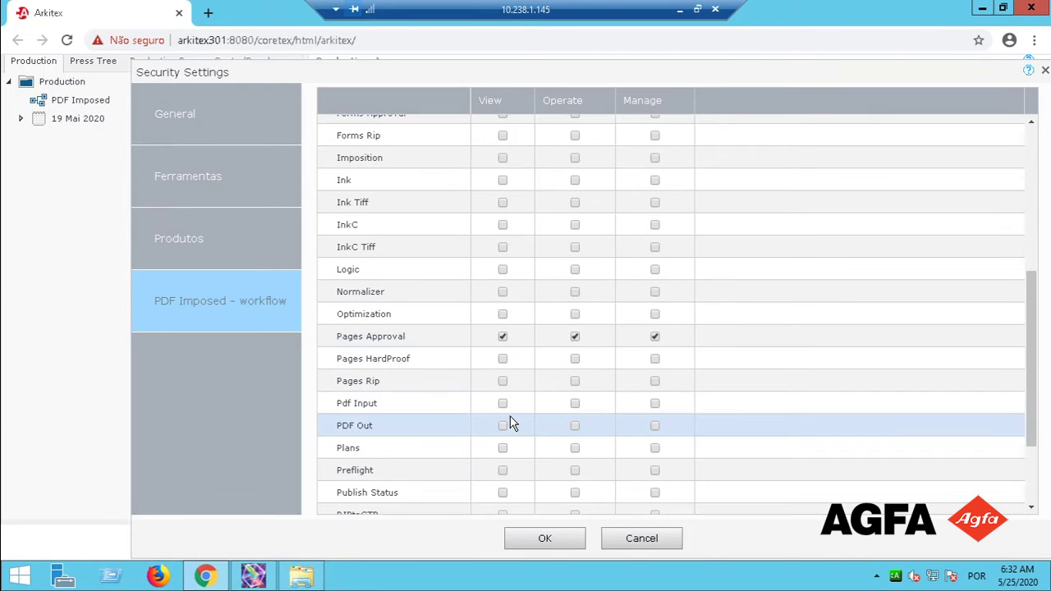
pyautogui.scroll(-1, 509, 422)
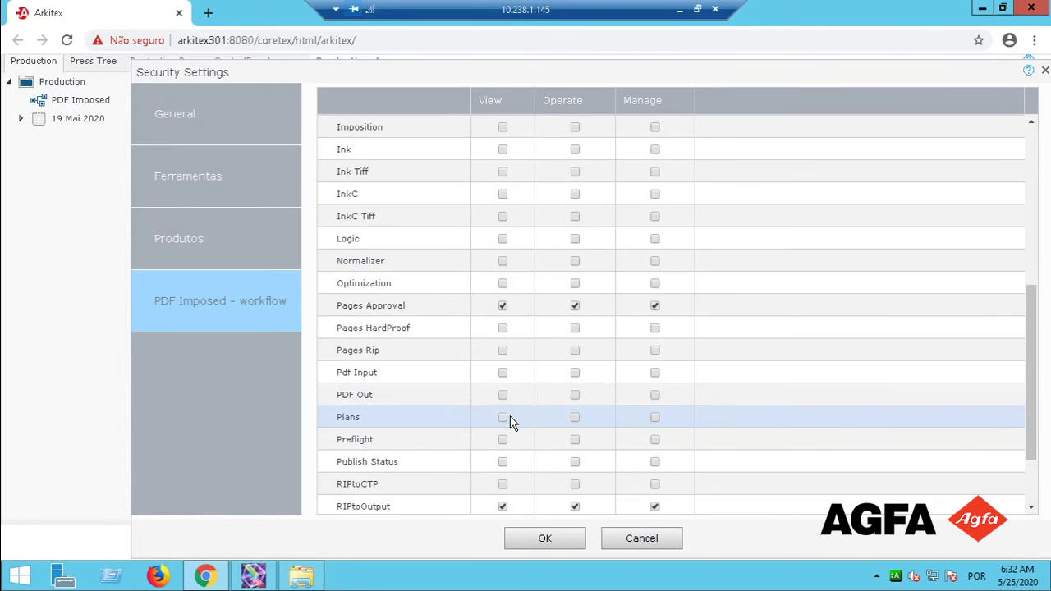
pyautogui.click(503, 128)
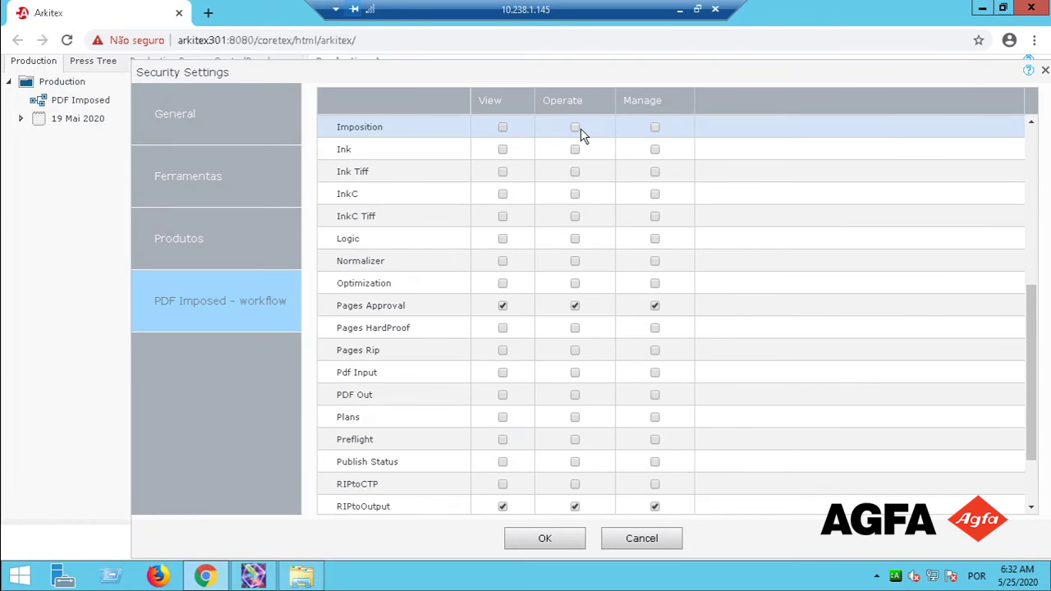
pyautogui.click(578, 129)
pyautogui.click(654, 127)
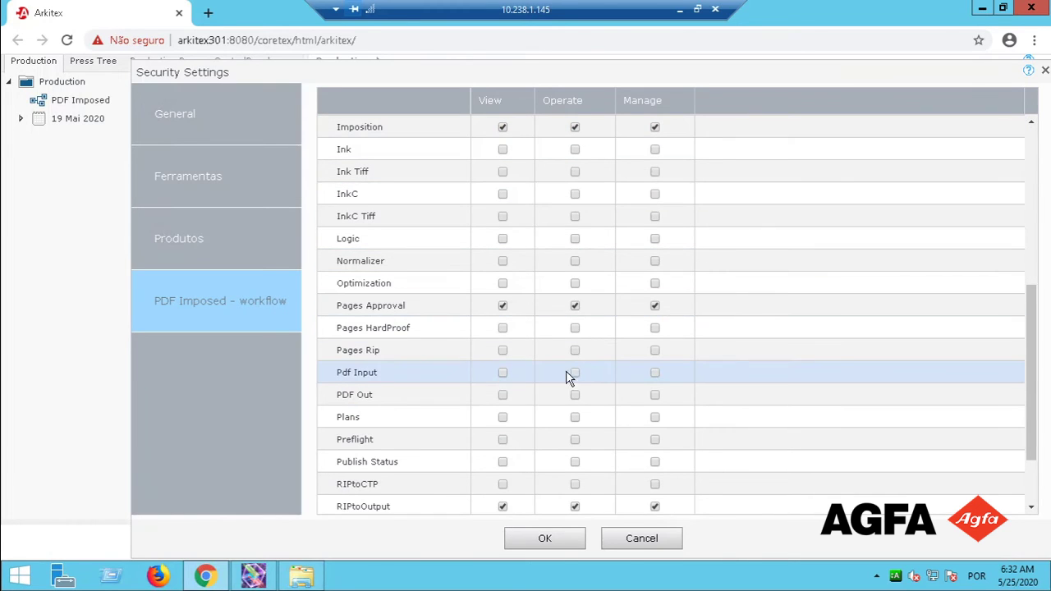
pyautogui.click(655, 373)
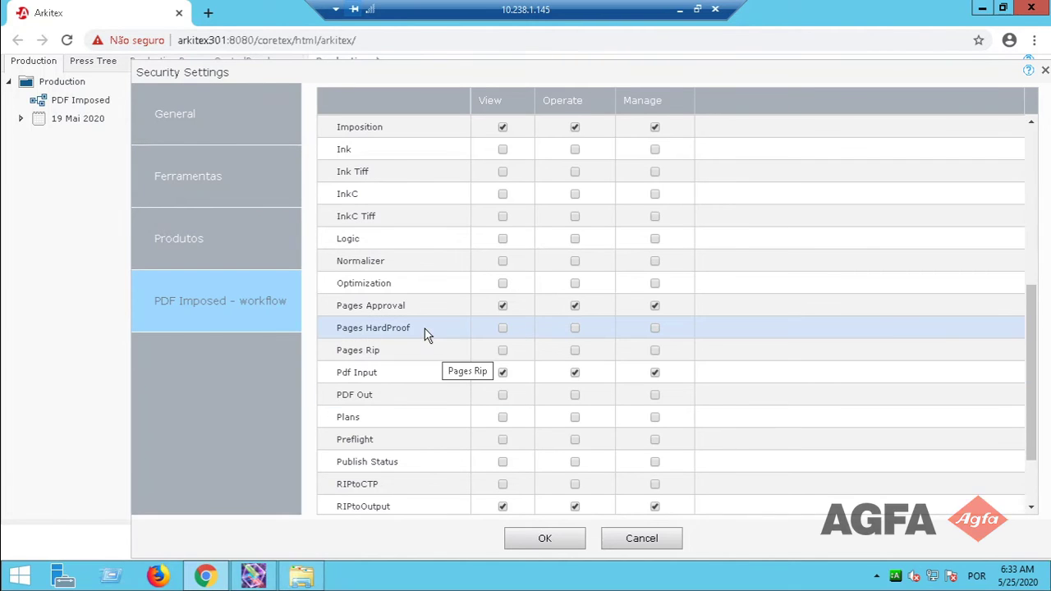
pyautogui.click(557, 542)
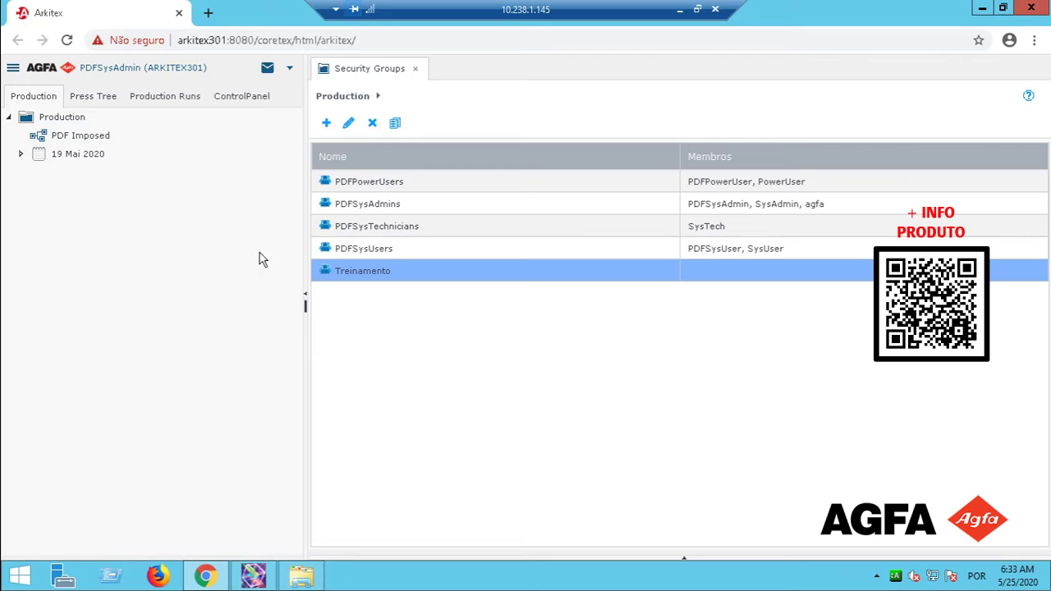
# Show the Control Panel's Profiles > Users list with each user's security group.
pyautogui.click(243, 102)
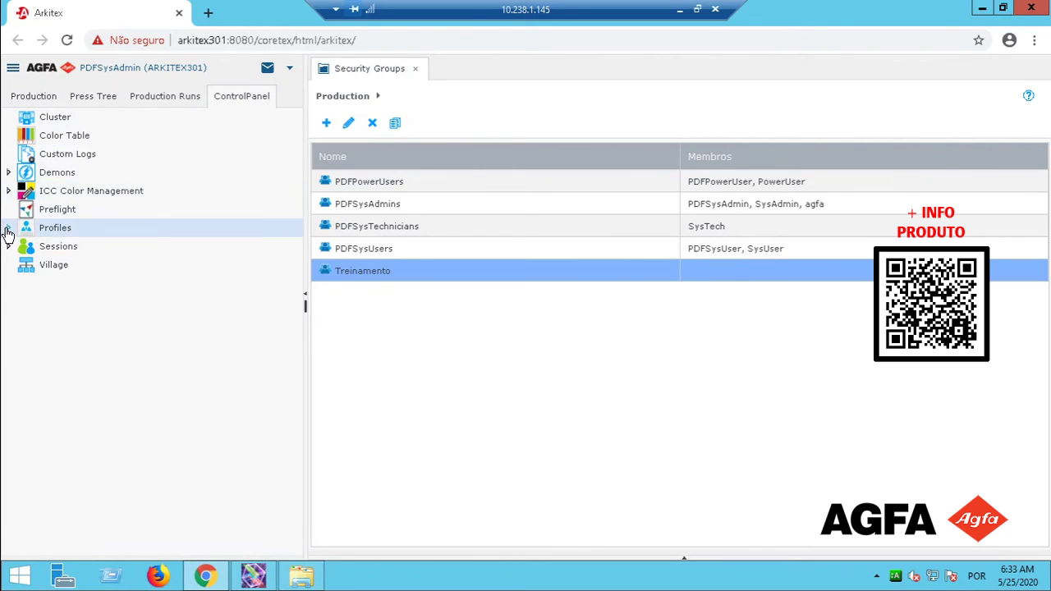
pyautogui.click(9, 228)
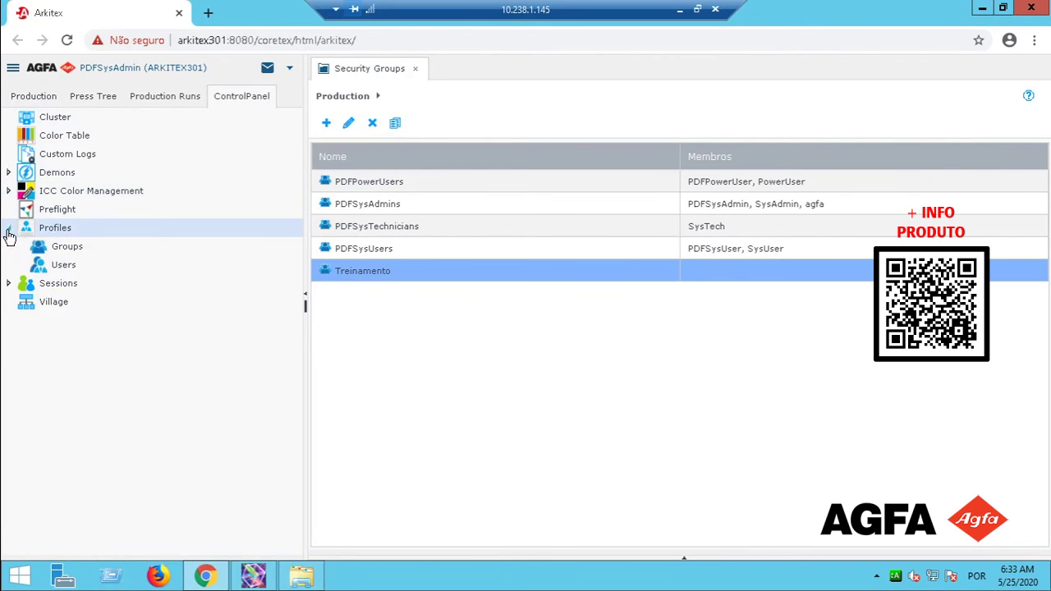
pyautogui.click(63, 265)
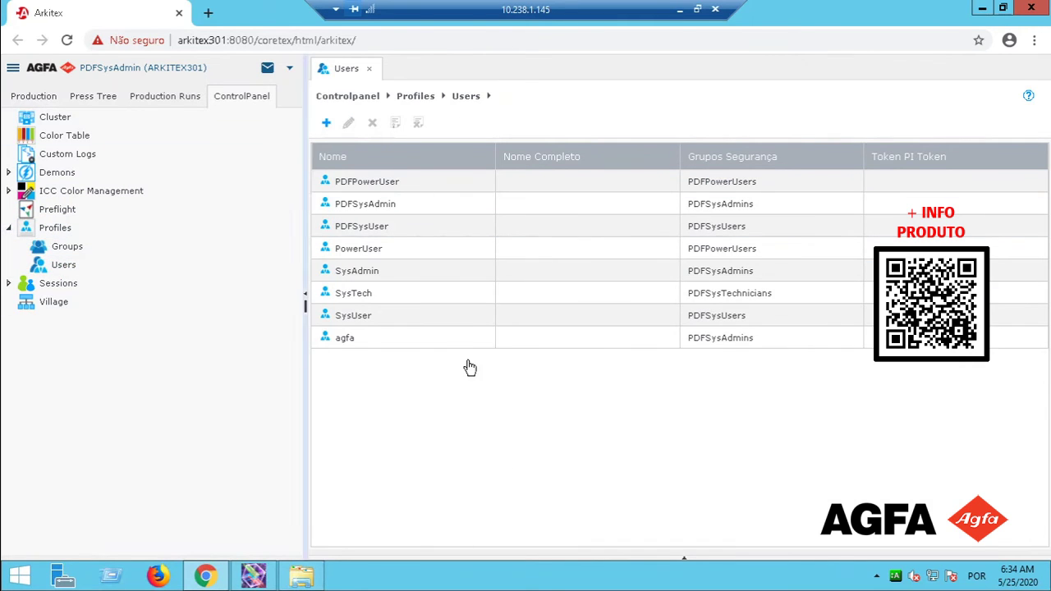
# Add user cliente1 with a password and e-mail as a member of Treinamento, and save.
pyautogui.click(326, 124)
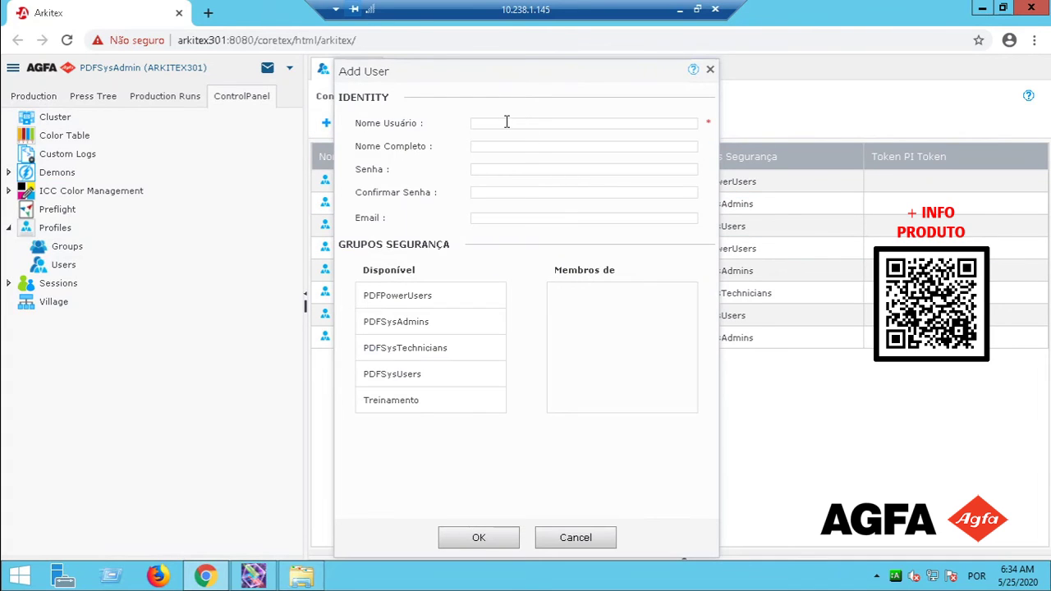
pyautogui.click(507, 121)
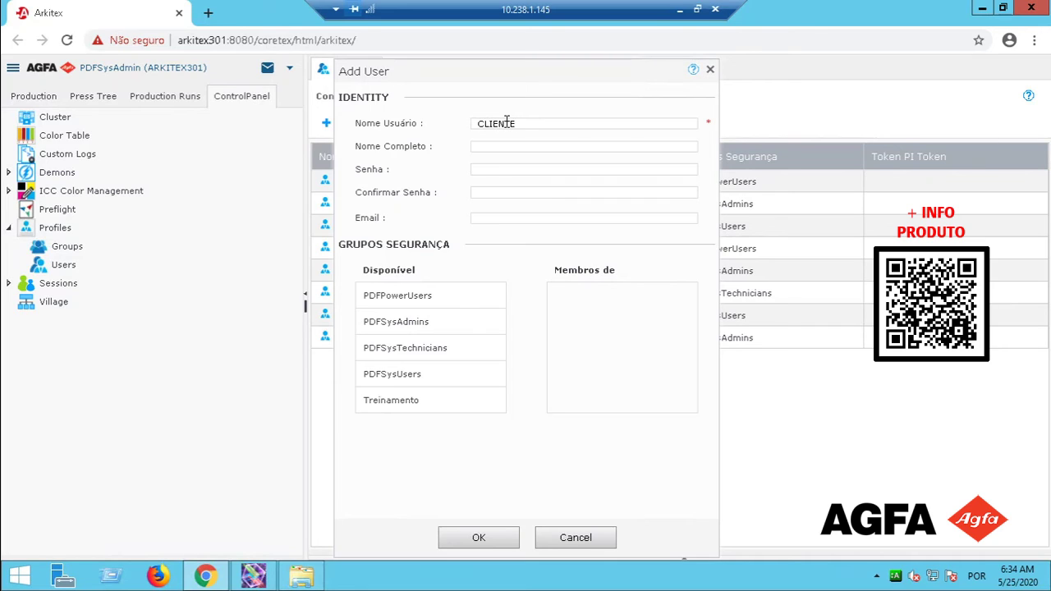
pyautogui.press('BackSpace')
pyautogui.press('BackSpace')
pyautogui.press('BackSpace')
pyautogui.press('BackSpace')
pyautogui.press('BackSpace')
pyautogui.press('BackSpace')
pyautogui.write('234')
pyautogui.click(488, 192)
pyautogui.write('1234')
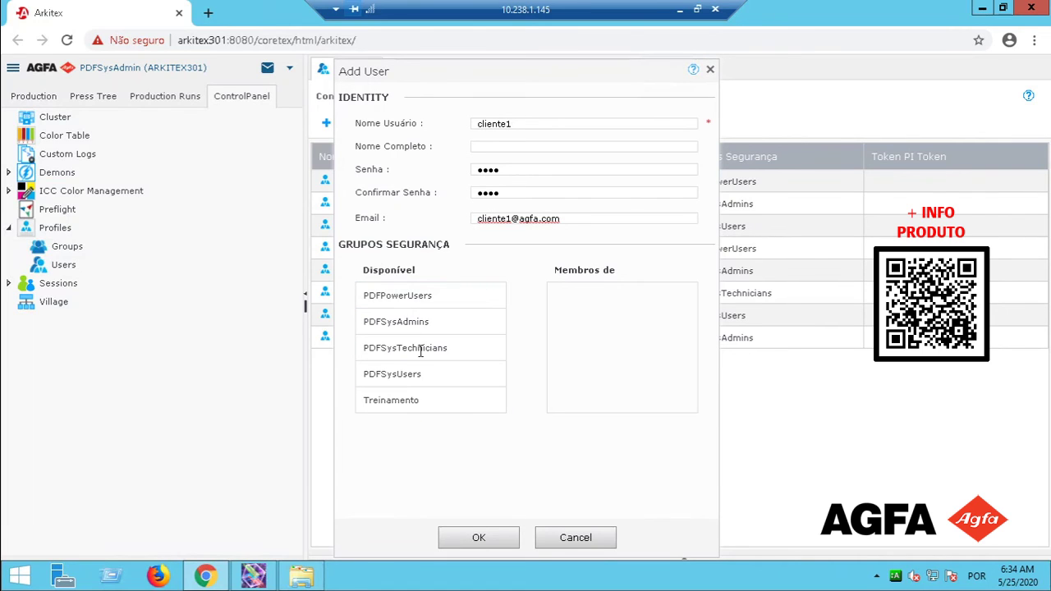
pyautogui.moveTo(385, 405); pyautogui.dragTo(593, 359)
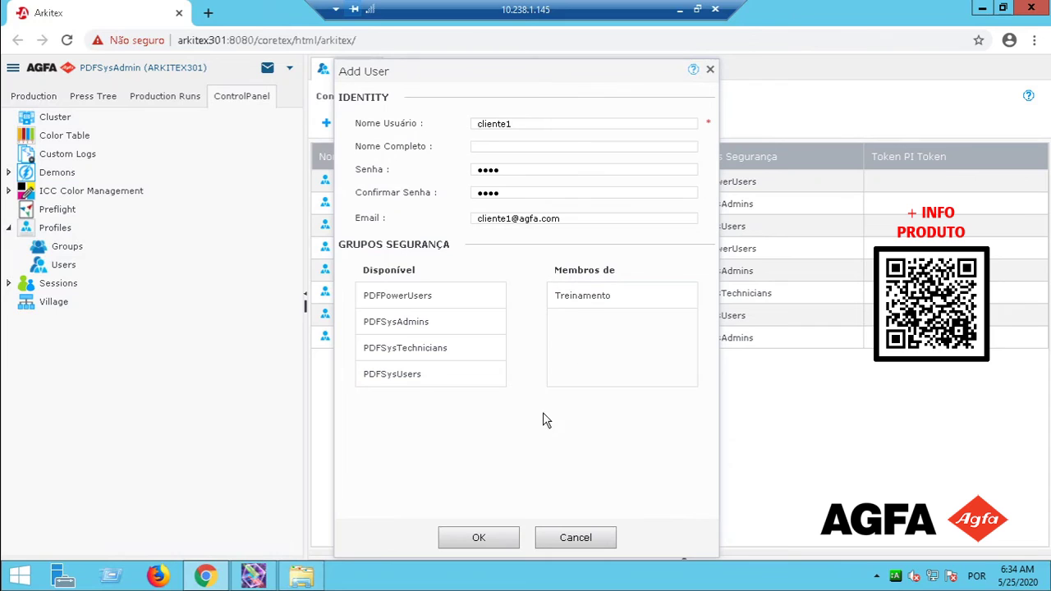
pyautogui.click(480, 538)
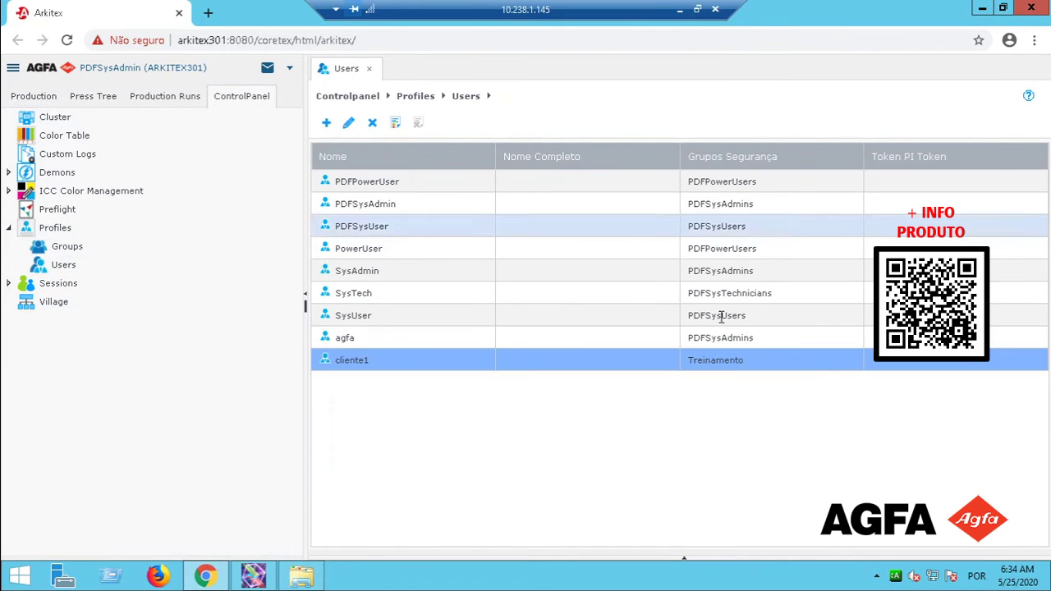
# Verify in Configuração Grupos de Segurança that Treinamento lists the new user, then leave the session view.
pyautogui.click(726, 363)
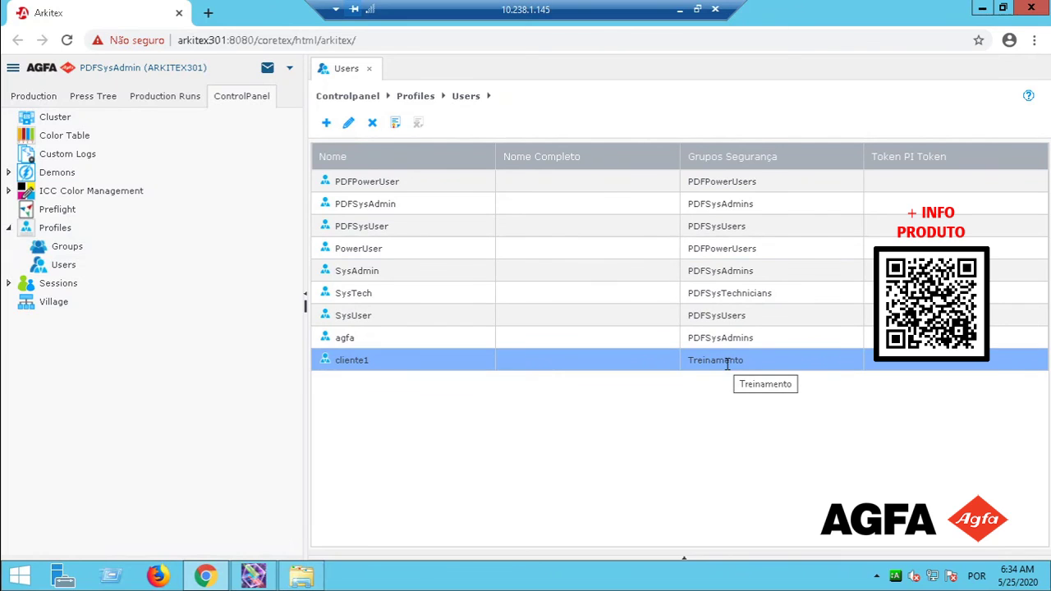
pyautogui.click(35, 97)
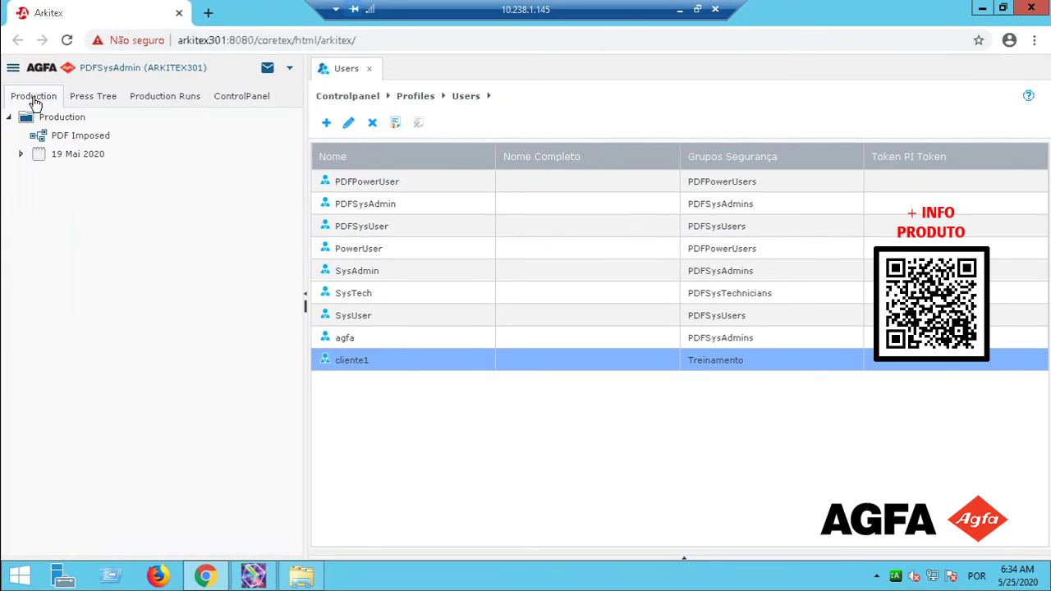
pyautogui.rightClick(47, 120)
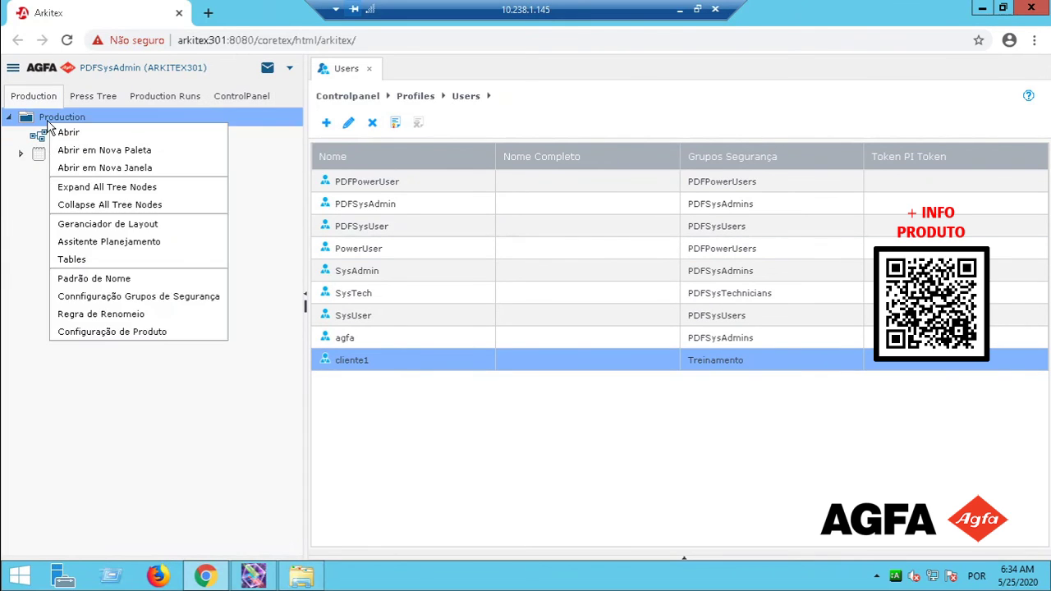
pyautogui.click(128, 297)
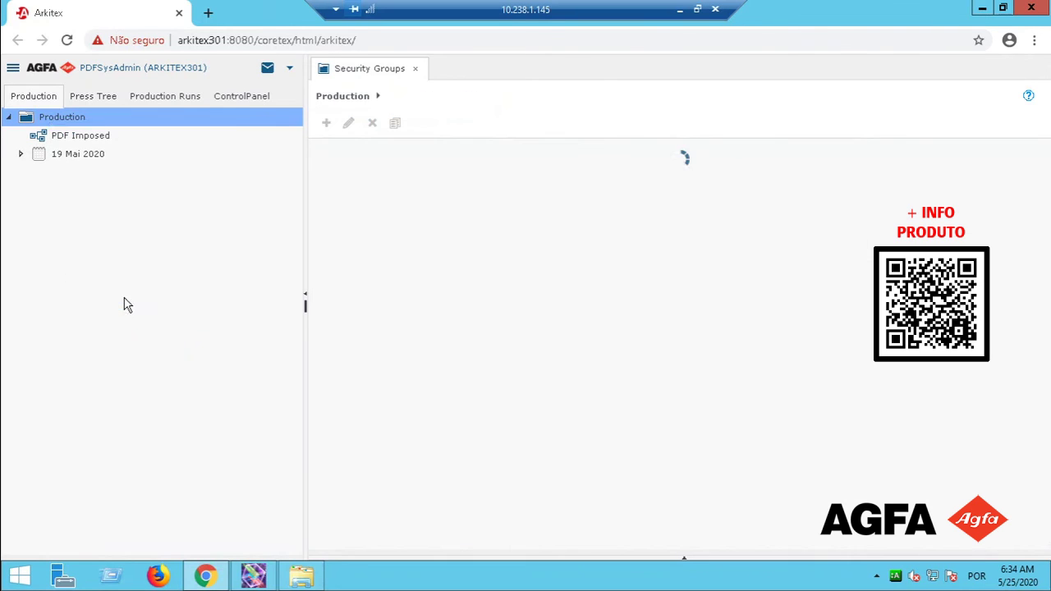
pyautogui.click(633, 277)
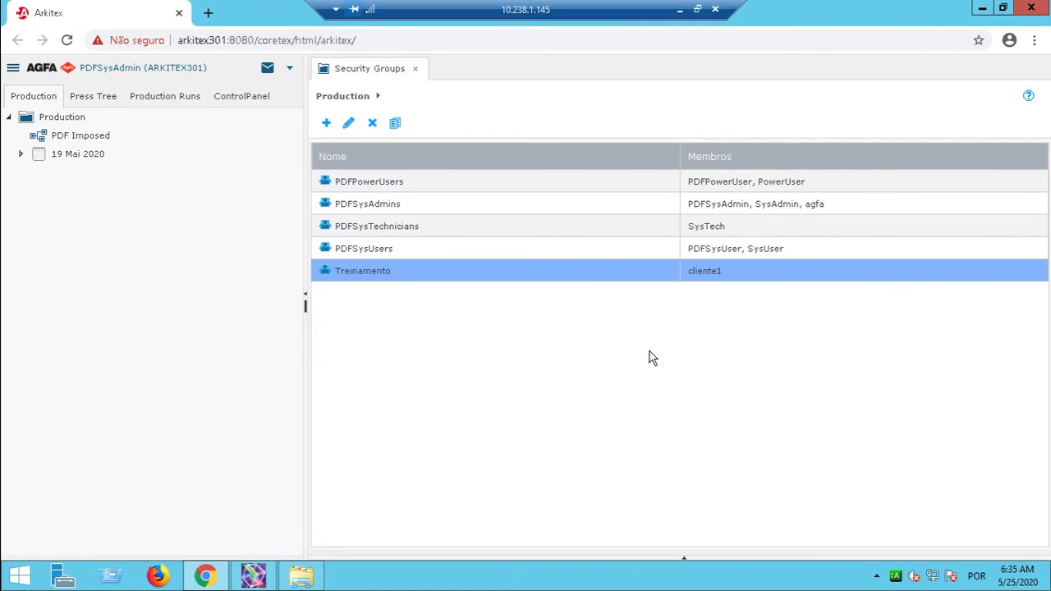
pyautogui.click(680, 10)
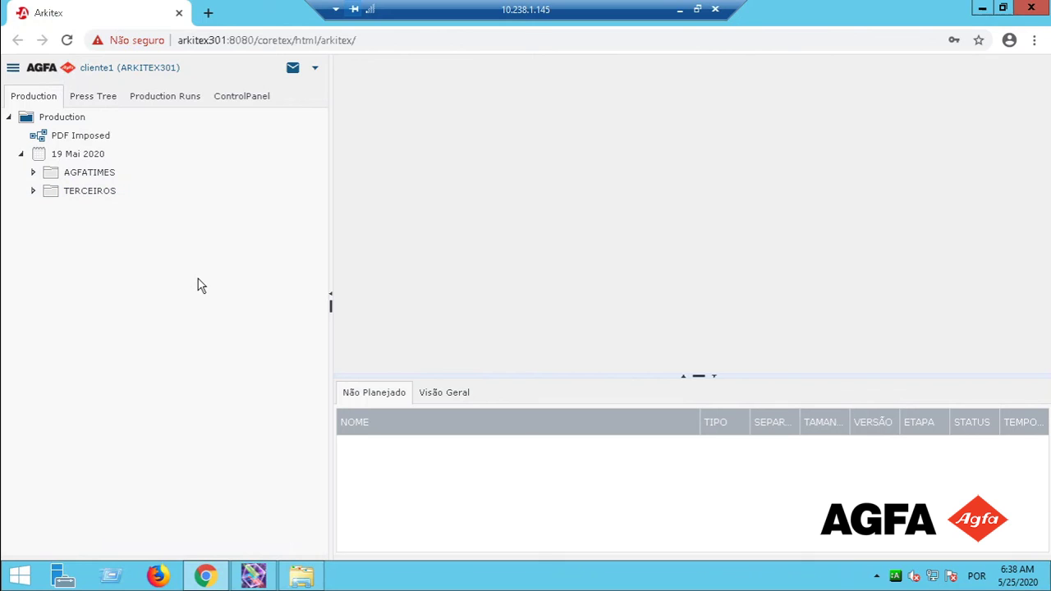
# As the new user, open the PDF Imposed workflow showing Pdf Input through RIPtoOutput.
pyautogui.rightClick(70, 120)
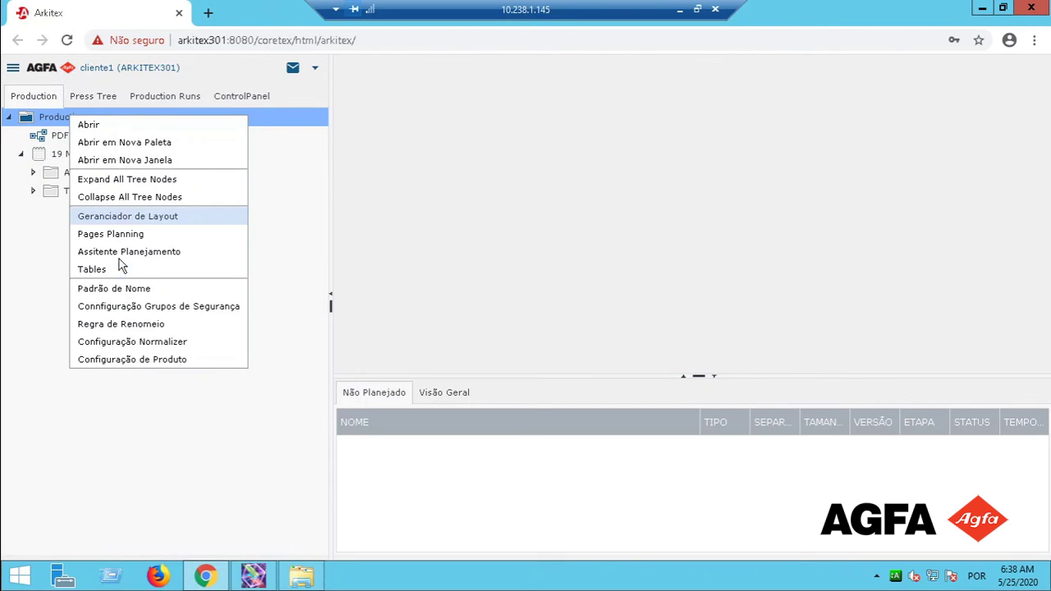
pyautogui.click(132, 306)
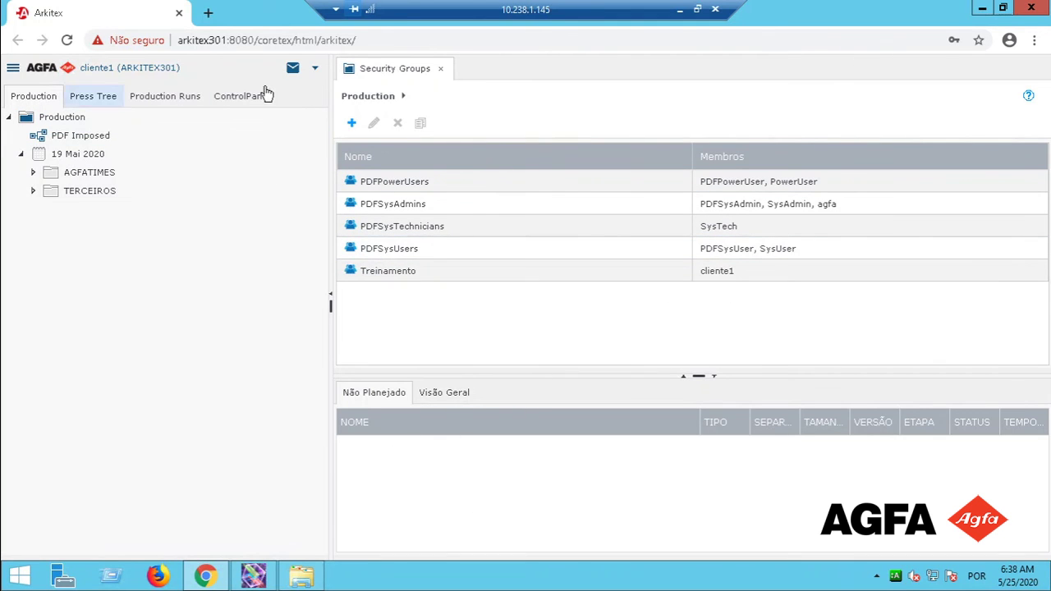
pyautogui.click(75, 137)
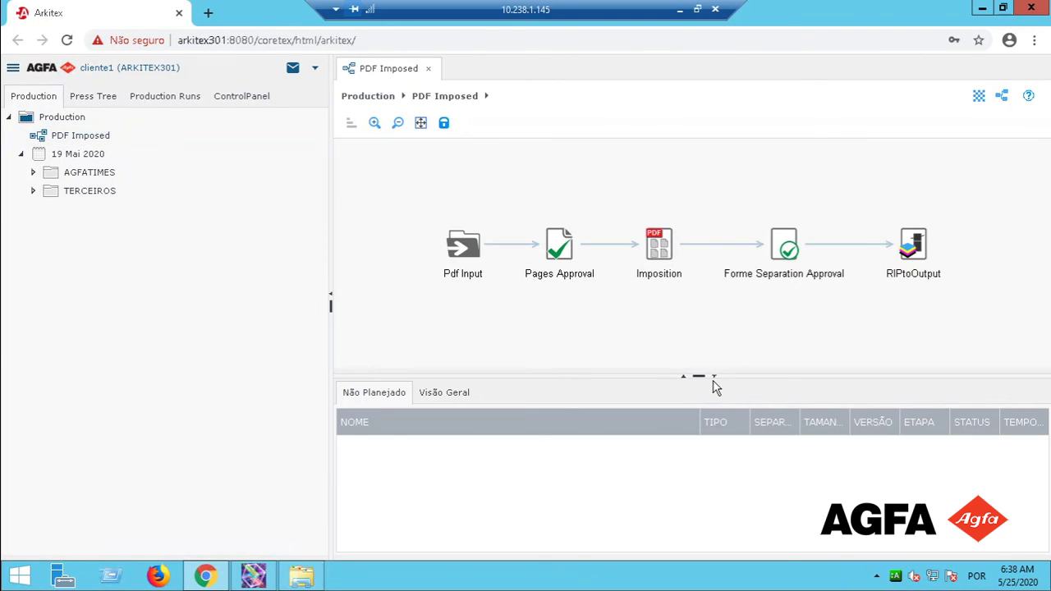